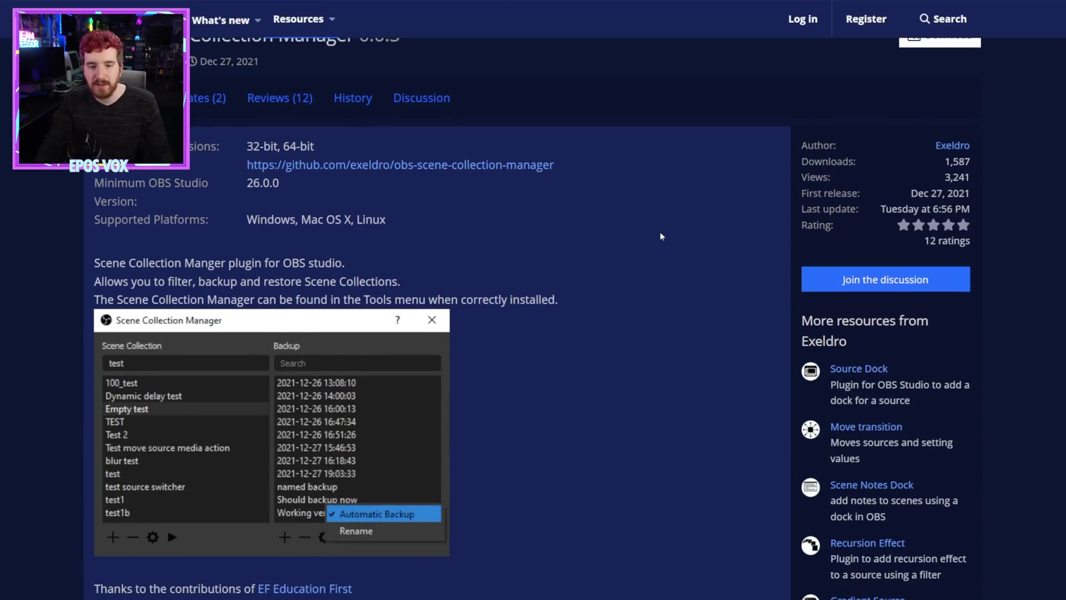
pyautogui.scroll(3, 975, 146)
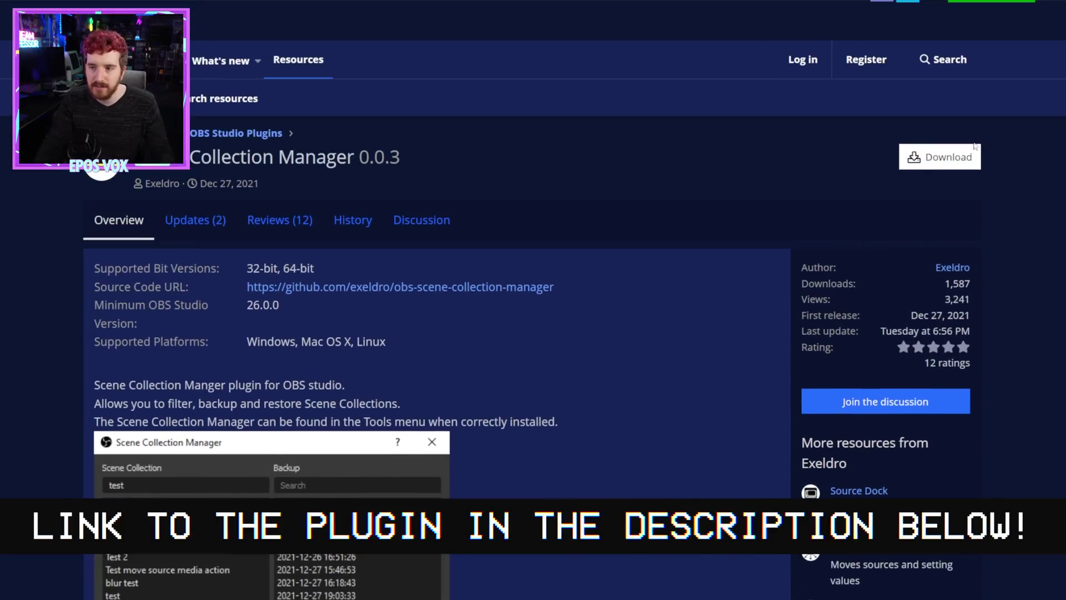
pyautogui.click(945, 161)
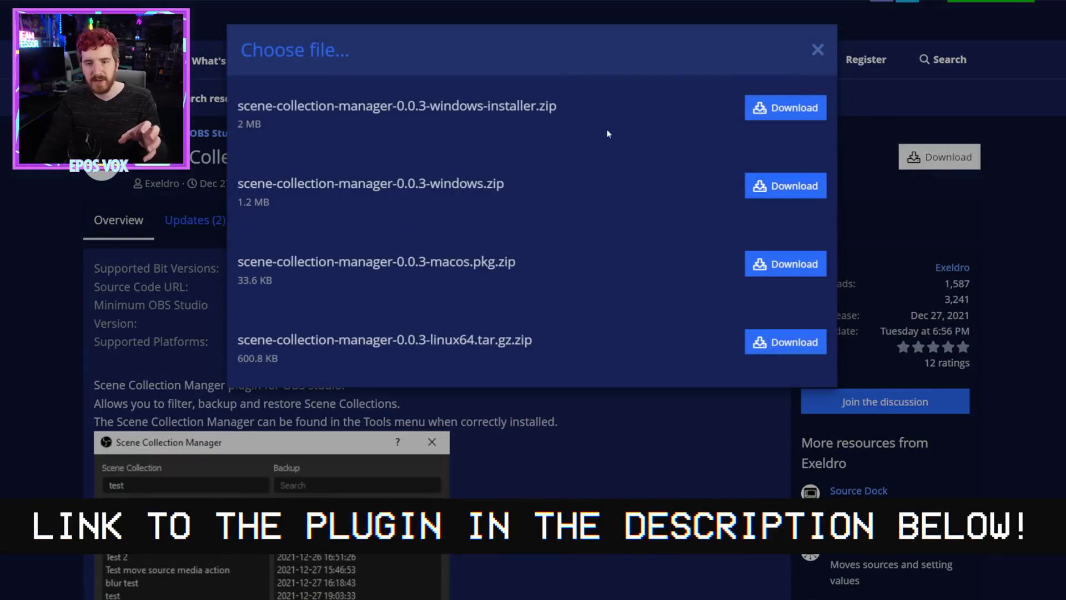
pyautogui.moveTo(607, 133); pyautogui.dragTo(381, 105)
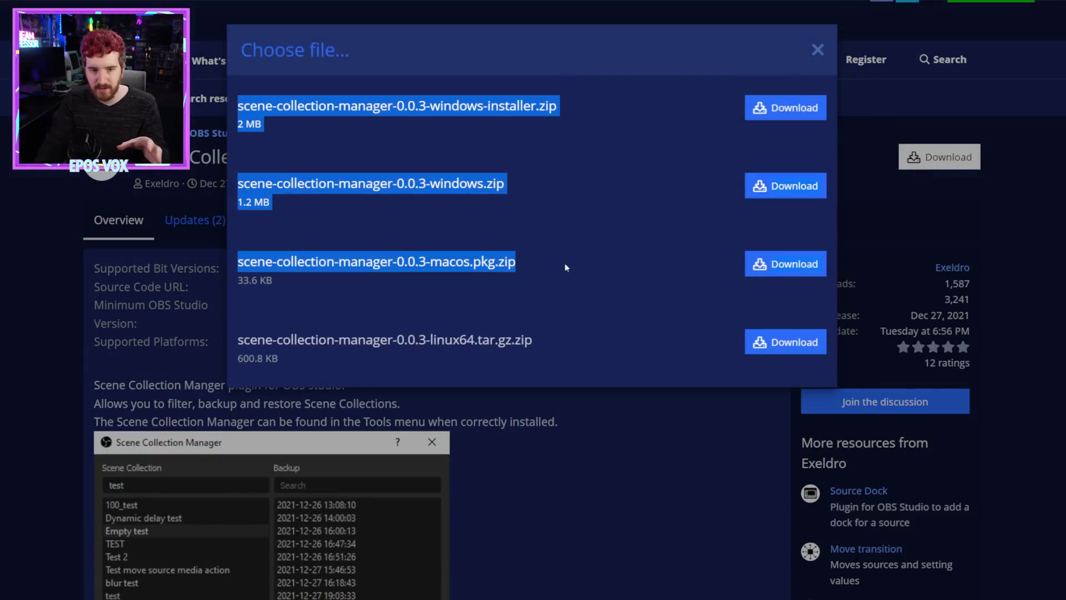
pyautogui.click(816, 50)
pyautogui.scroll(-5, 370, 270)
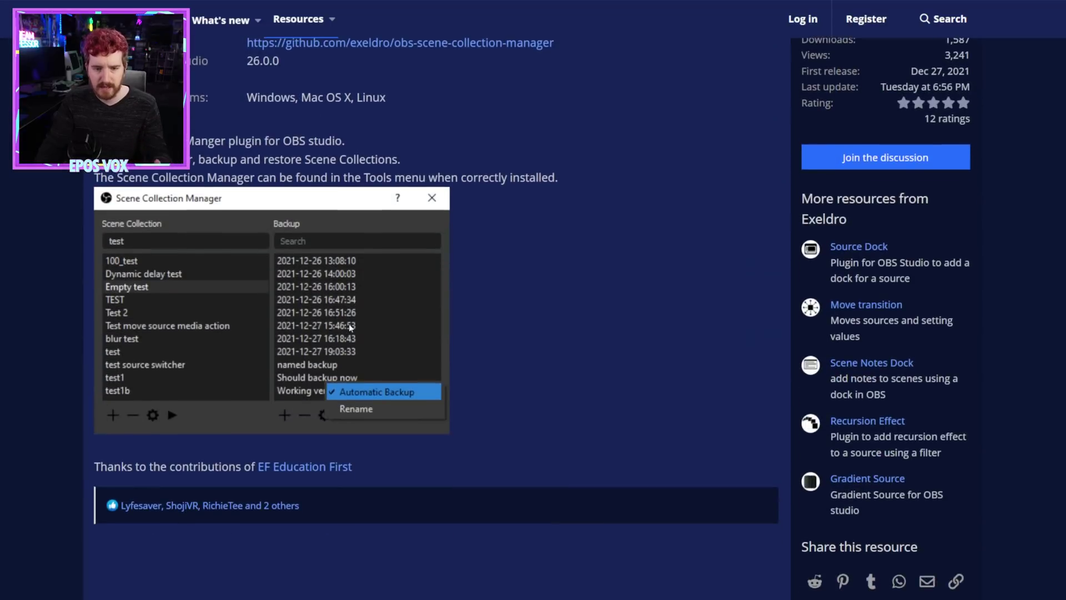
pyautogui.scroll(5, 924, 174)
pyautogui.click(939, 157)
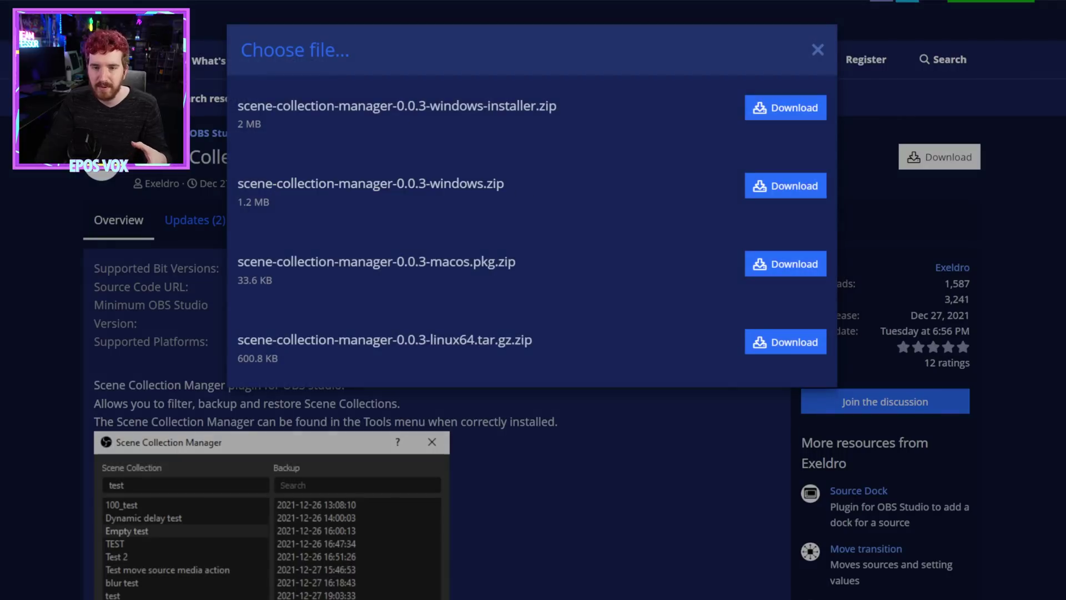
pyautogui.click(674, 429)
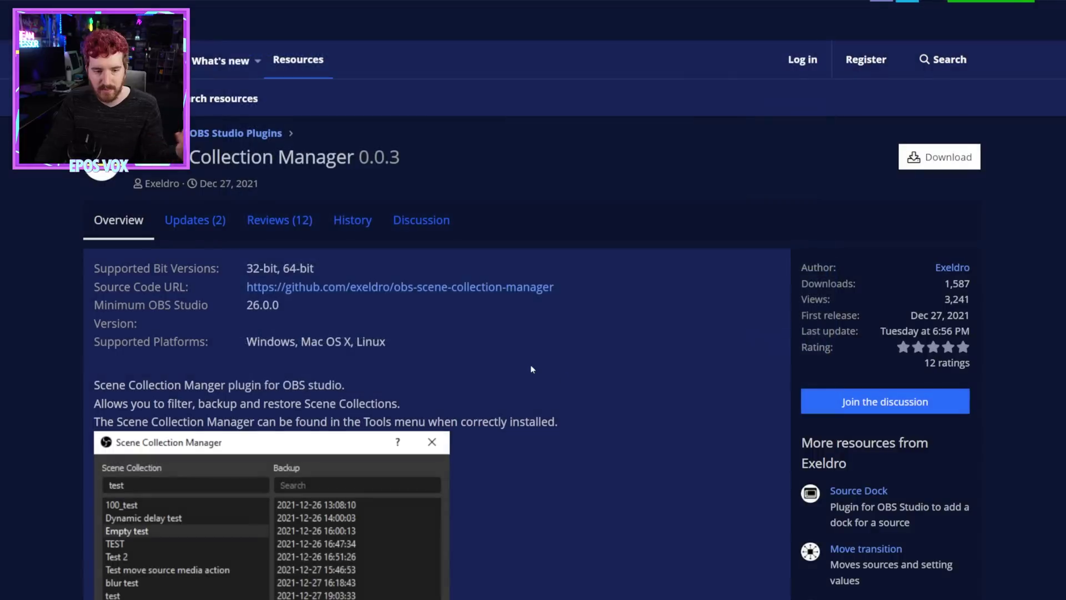
pyautogui.scroll(-3, 531, 364)
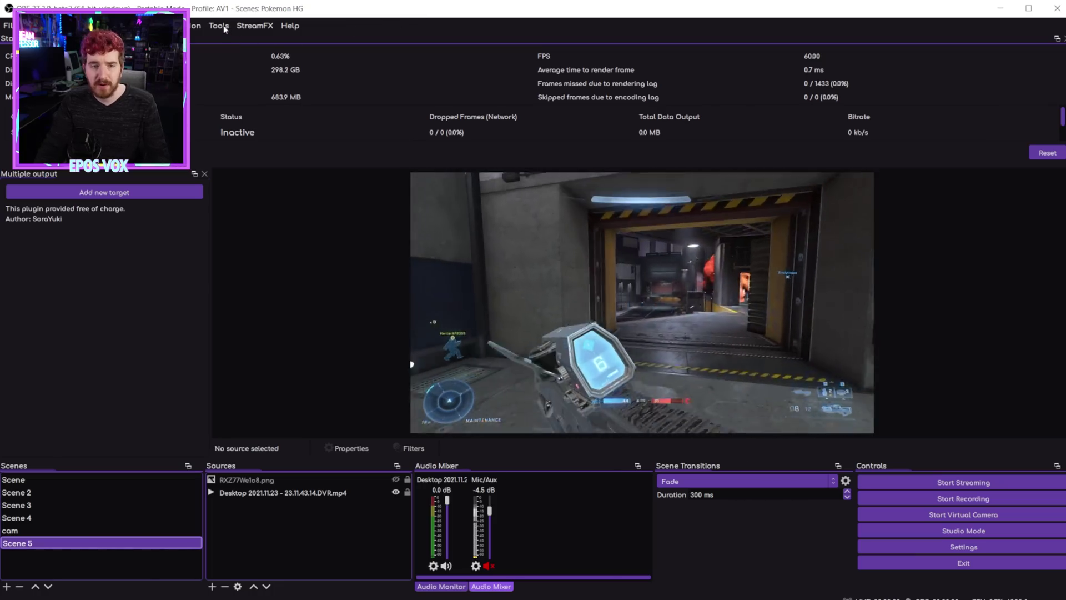
pyautogui.click(220, 26)
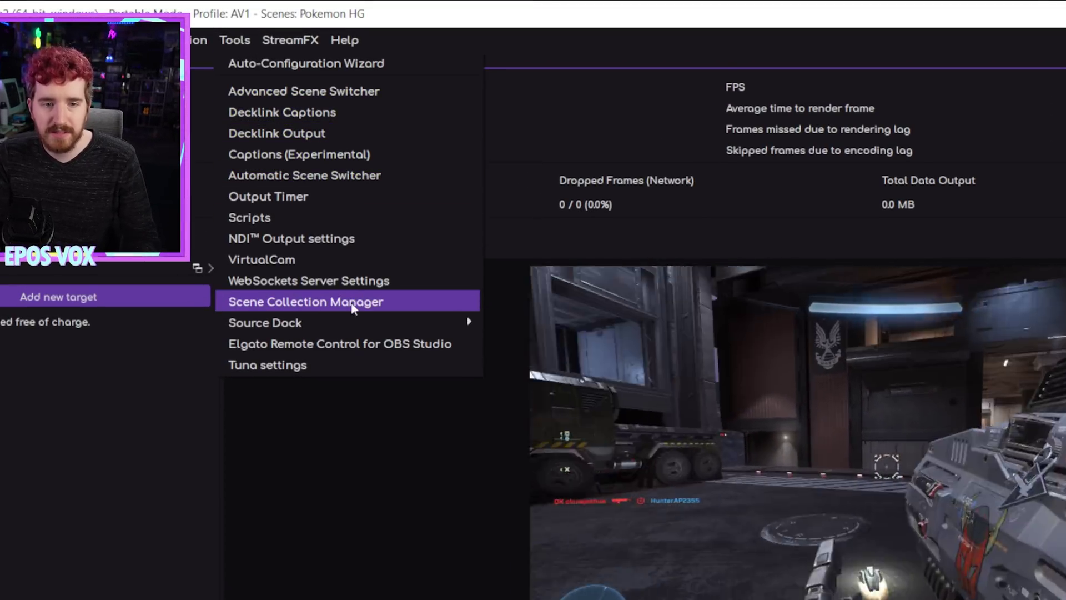
pyautogui.click(344, 303)
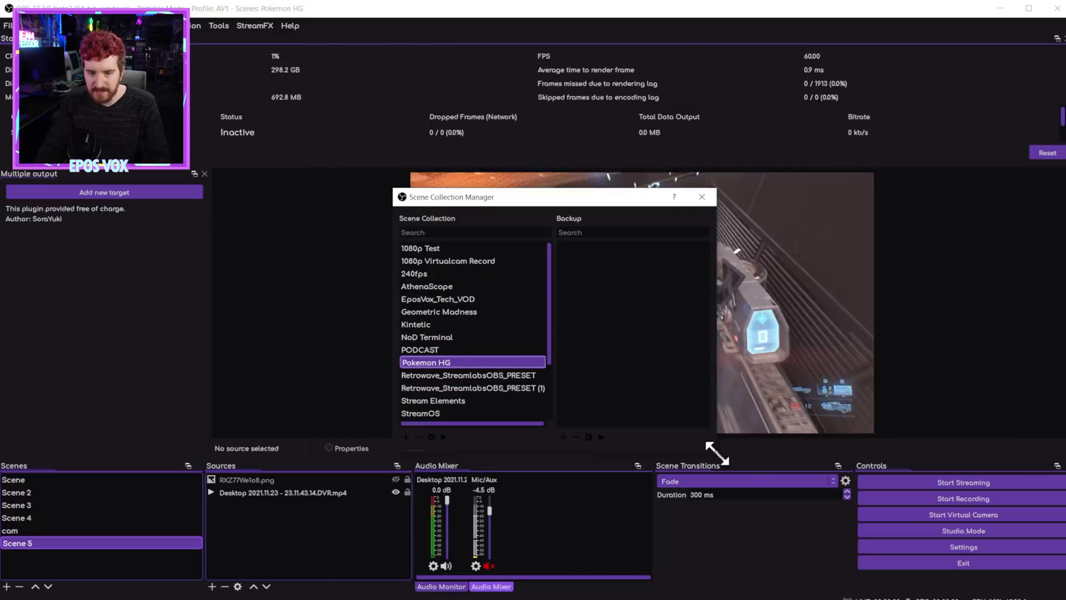
pyautogui.moveTo(525, 201); pyautogui.dragTo(467, 89)
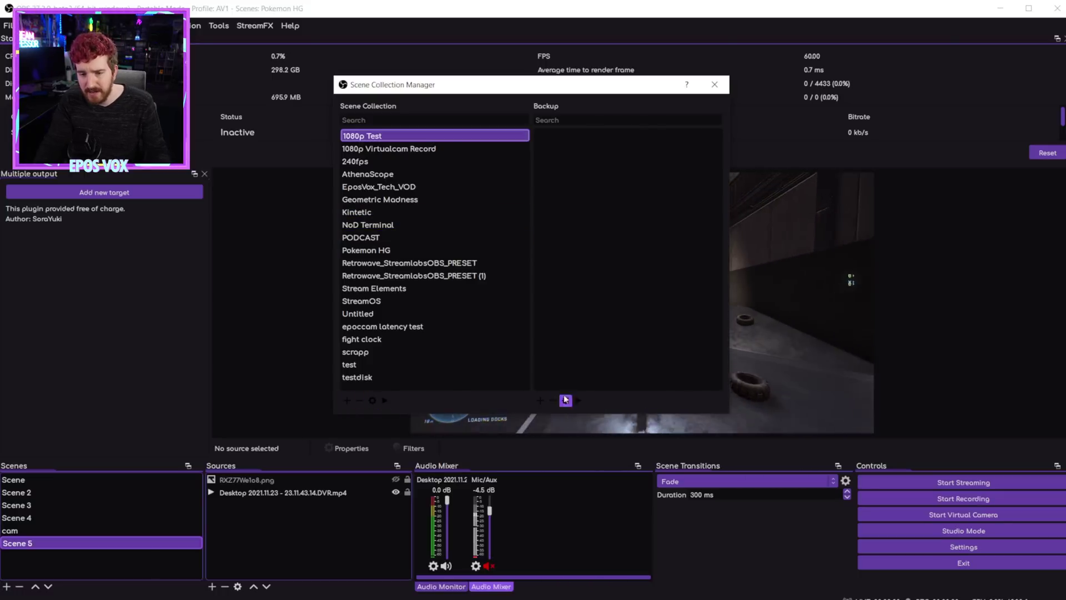
pyautogui.click(720, 85)
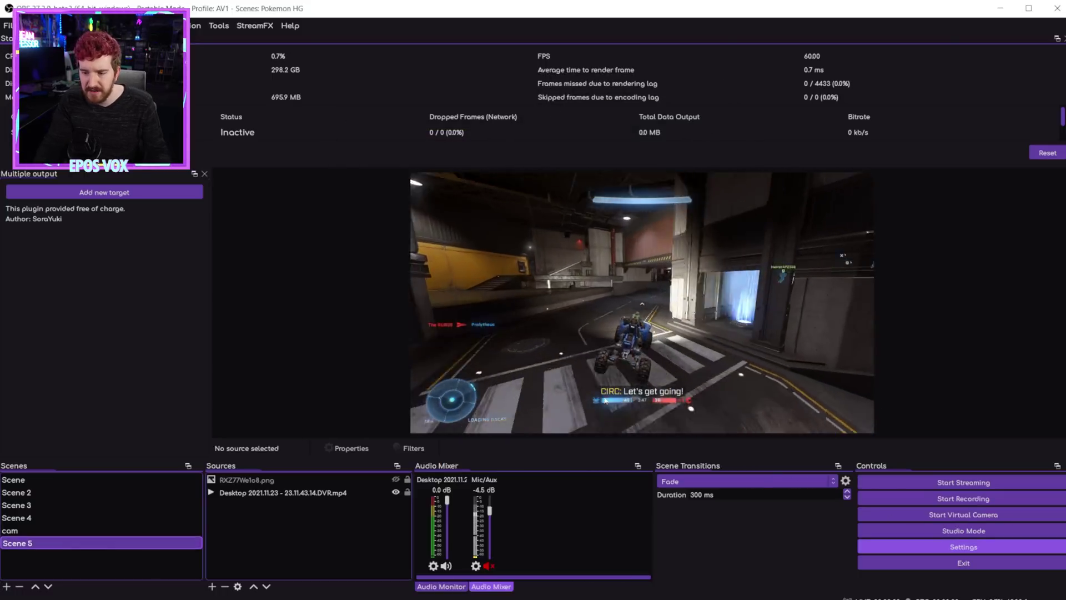
# In General settings, keep English and switch the theme from Twitchy to Dark (Default), then apply
pyautogui.click(963, 546)
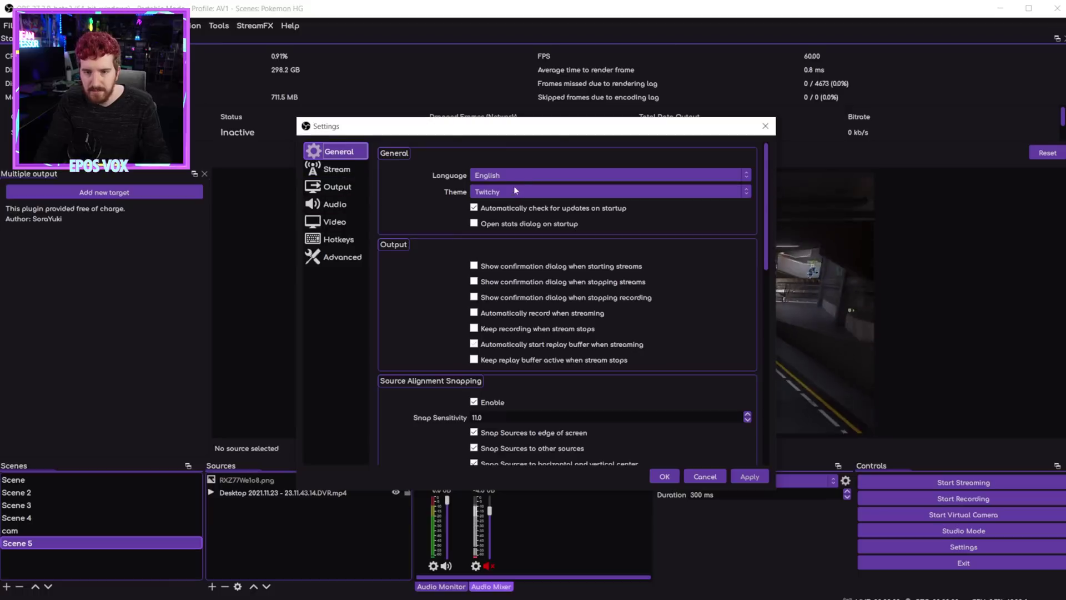
pyautogui.click(494, 175)
pyautogui.click(494, 176)
pyautogui.click(496, 195)
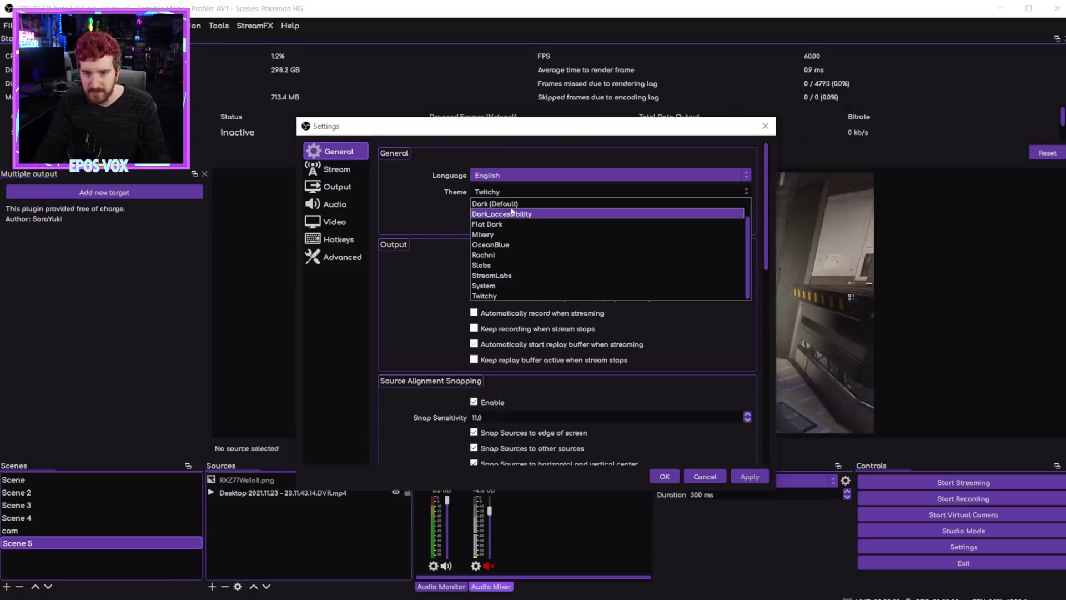
pyautogui.click(511, 203)
pyautogui.click(748, 476)
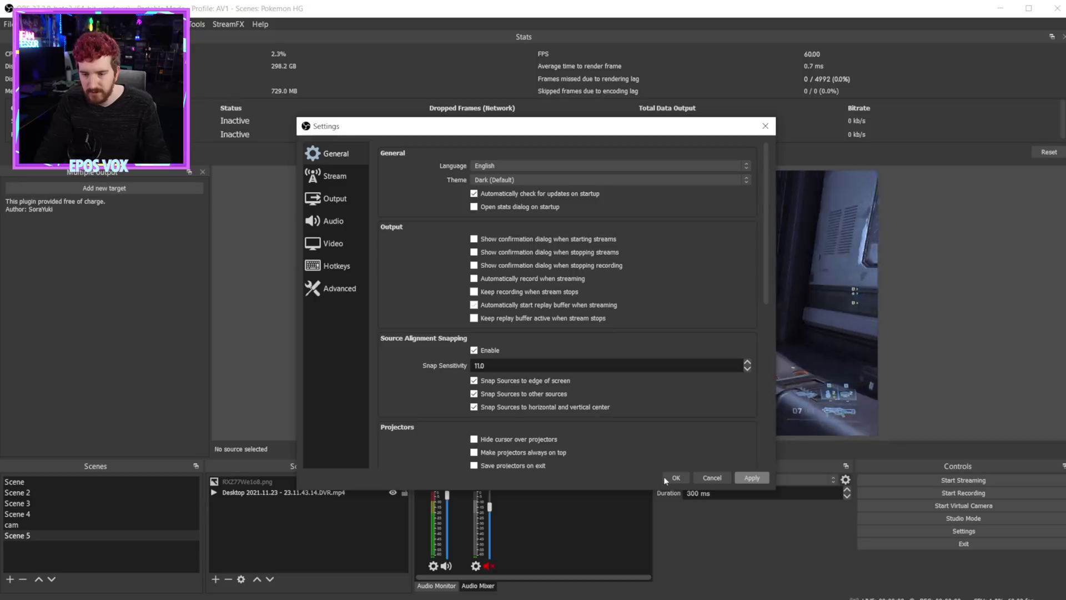
pyautogui.click(676, 477)
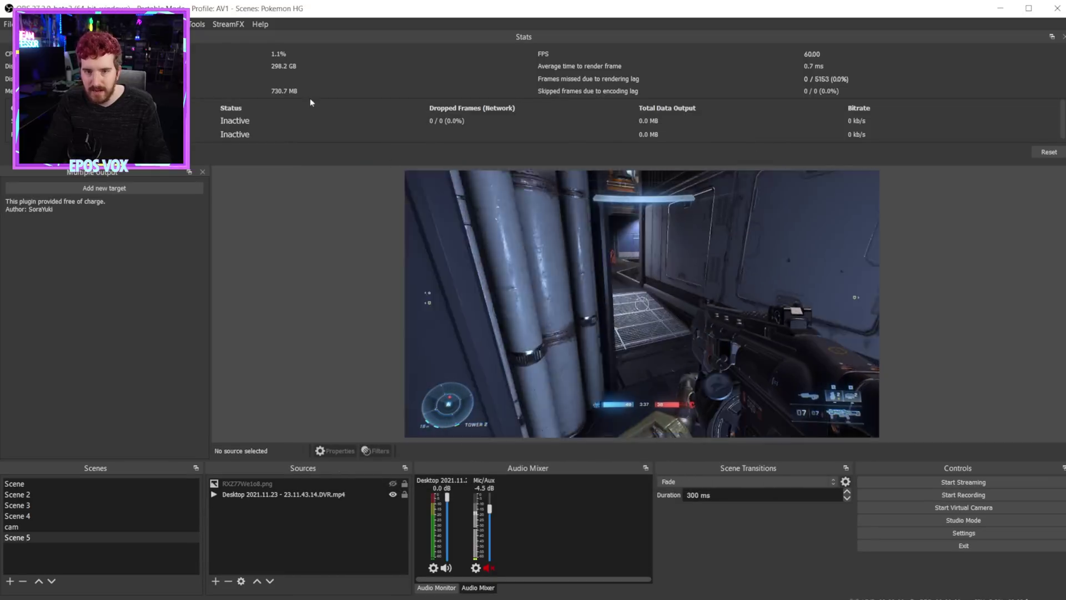
pyautogui.click(198, 24)
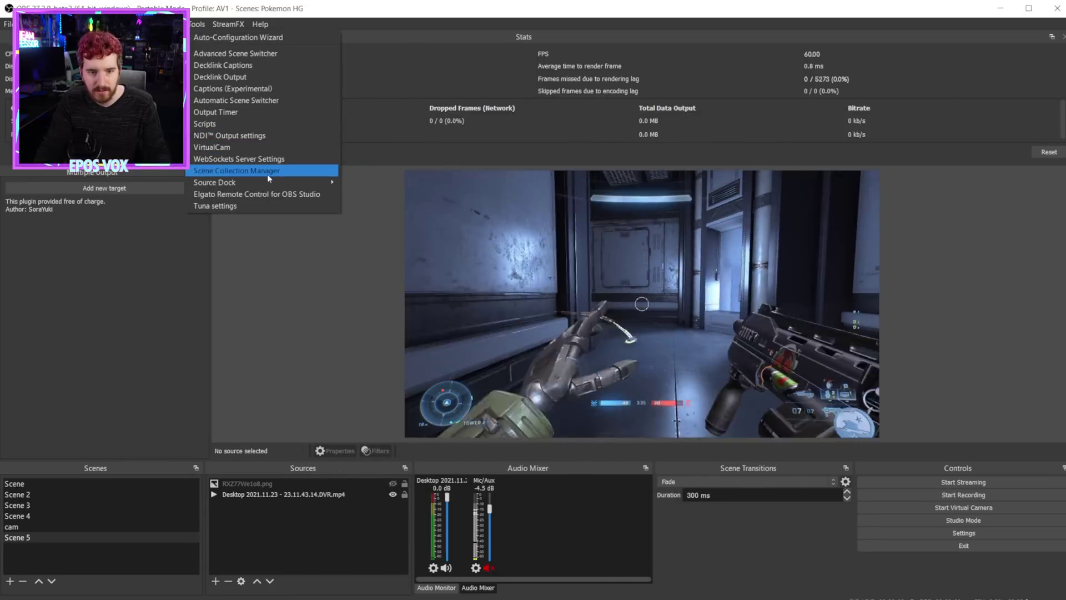
# Open the Scene Collection Manager and check the Rename option for 240fps and Kintetic, without renaming
pyautogui.click(269, 172)
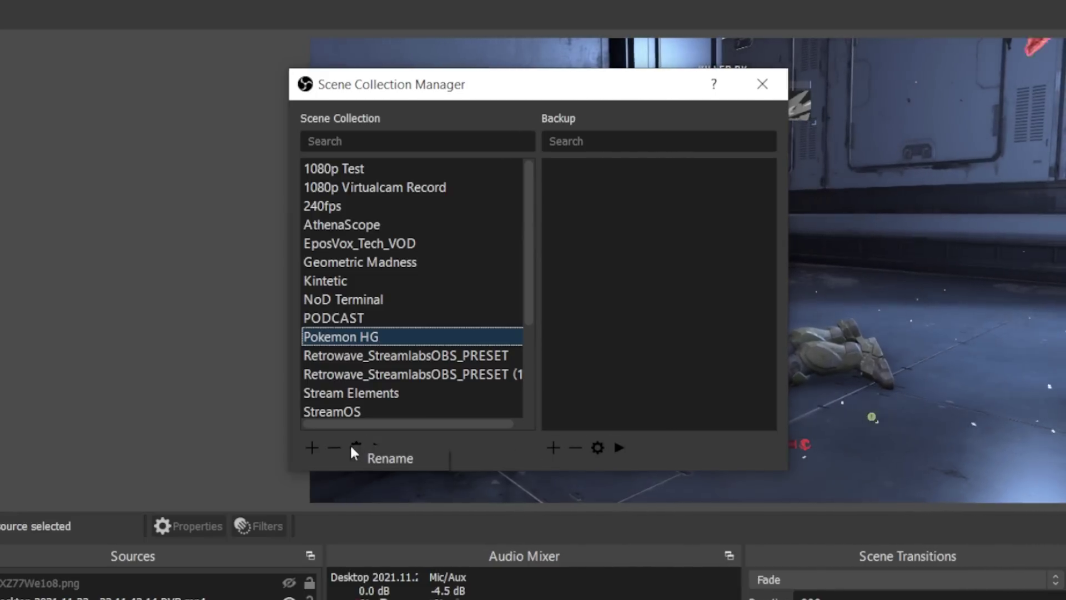
pyautogui.click(352, 209)
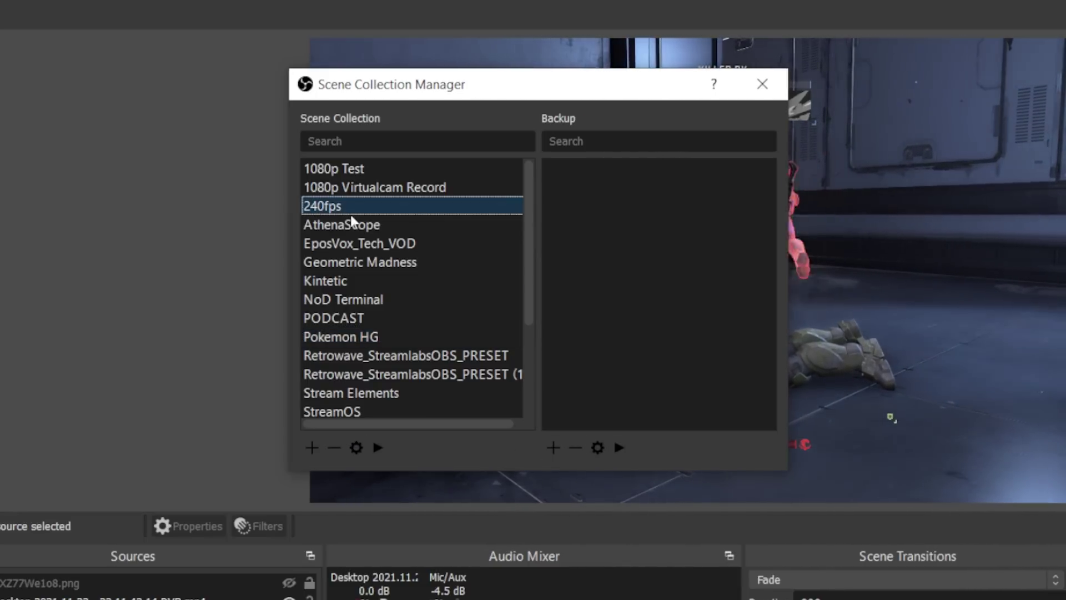
pyautogui.click(356, 449)
pyautogui.click(395, 279)
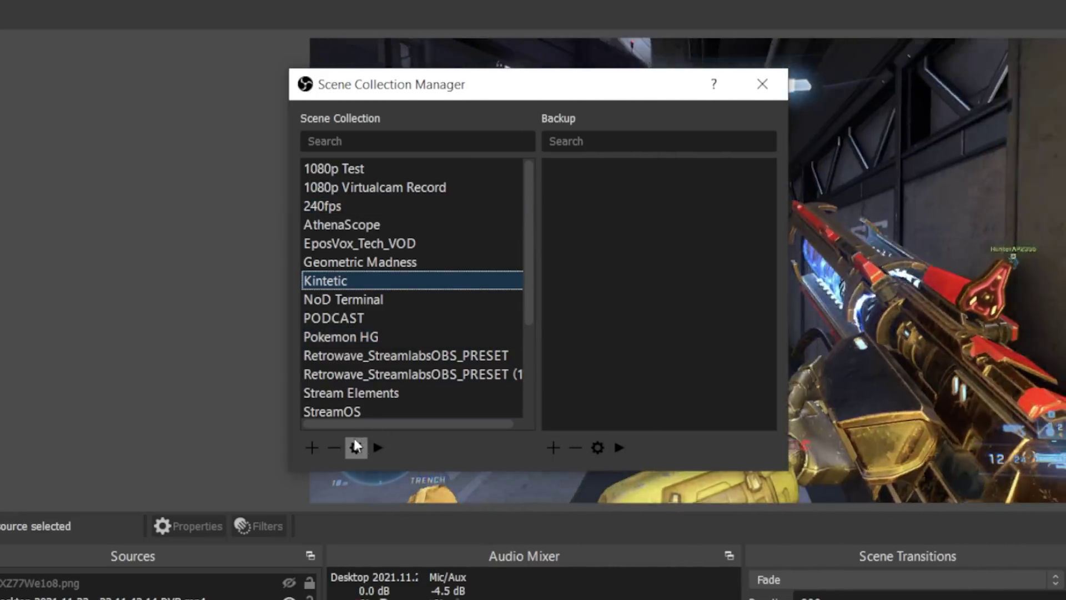
pyautogui.click(355, 446)
pyautogui.click(520, 458)
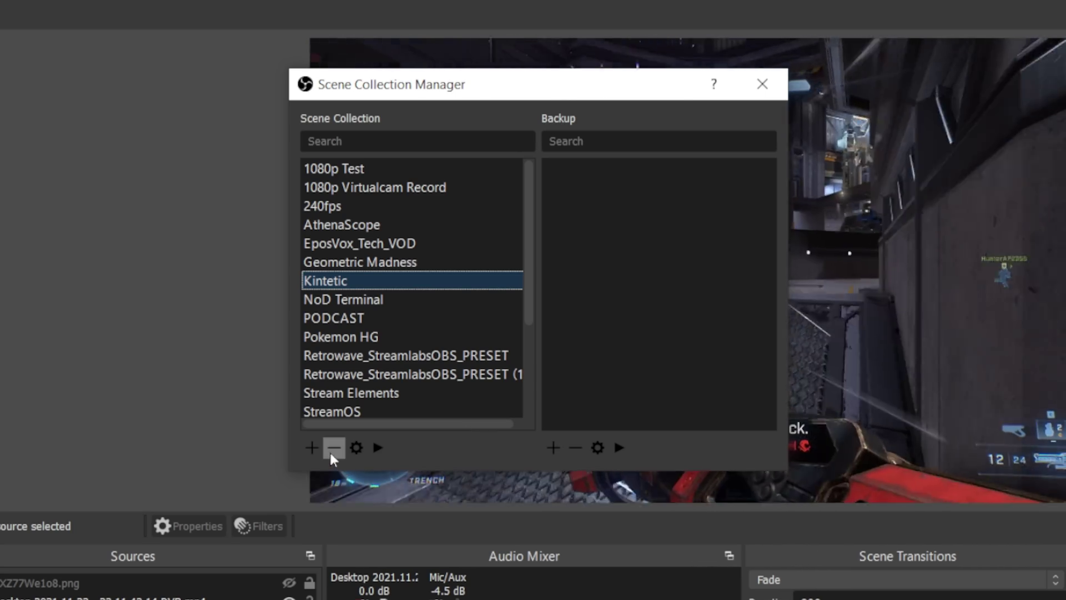
pyautogui.click(374, 187)
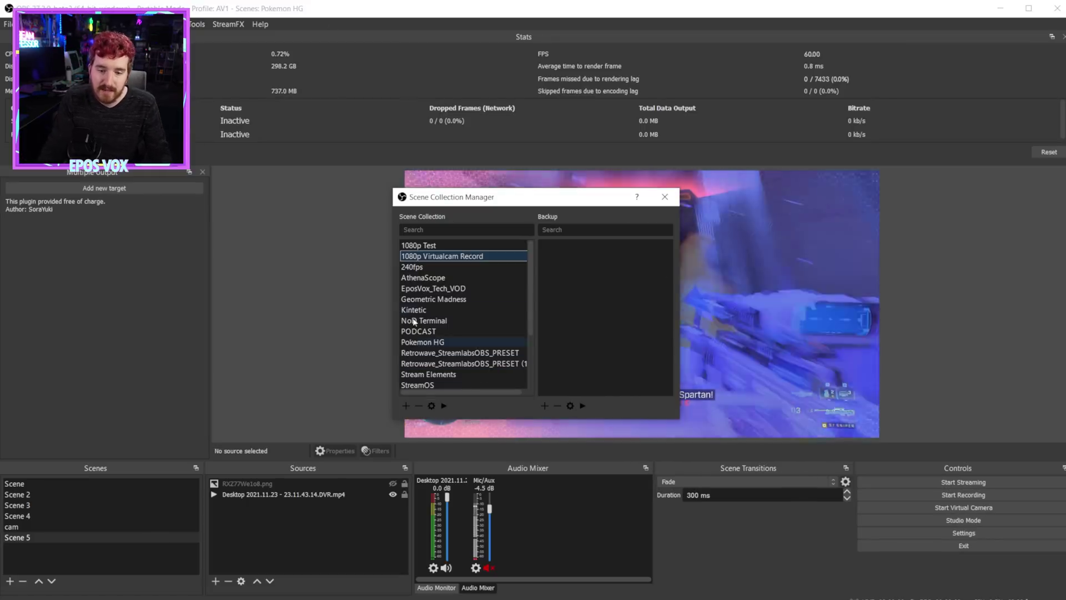
# Remove the fight clock and scrapp scene collections
pyautogui.scroll(-2, 452, 339)
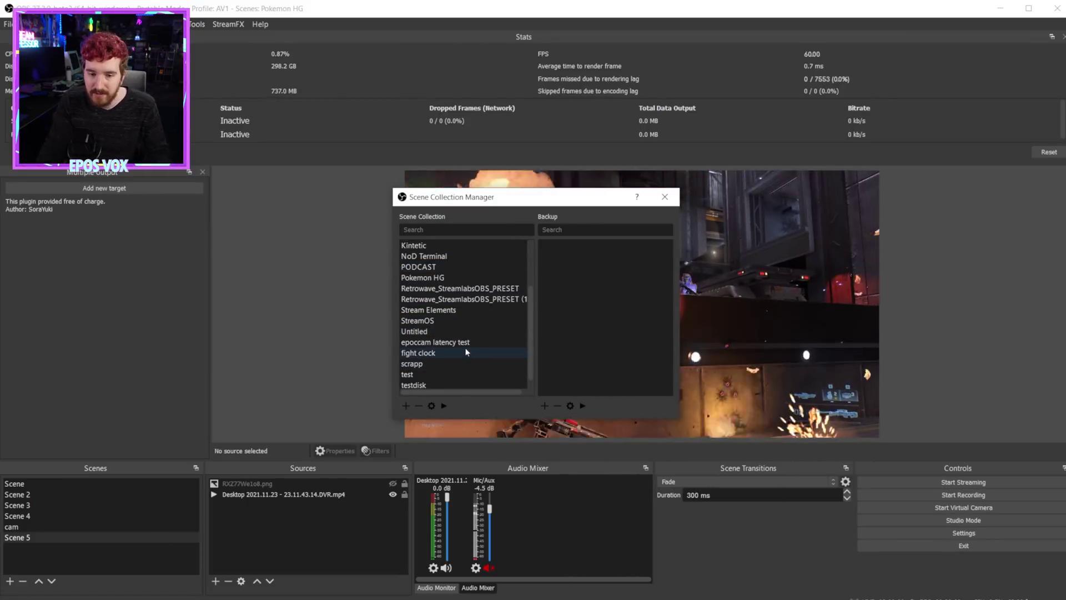
pyautogui.click(417, 405)
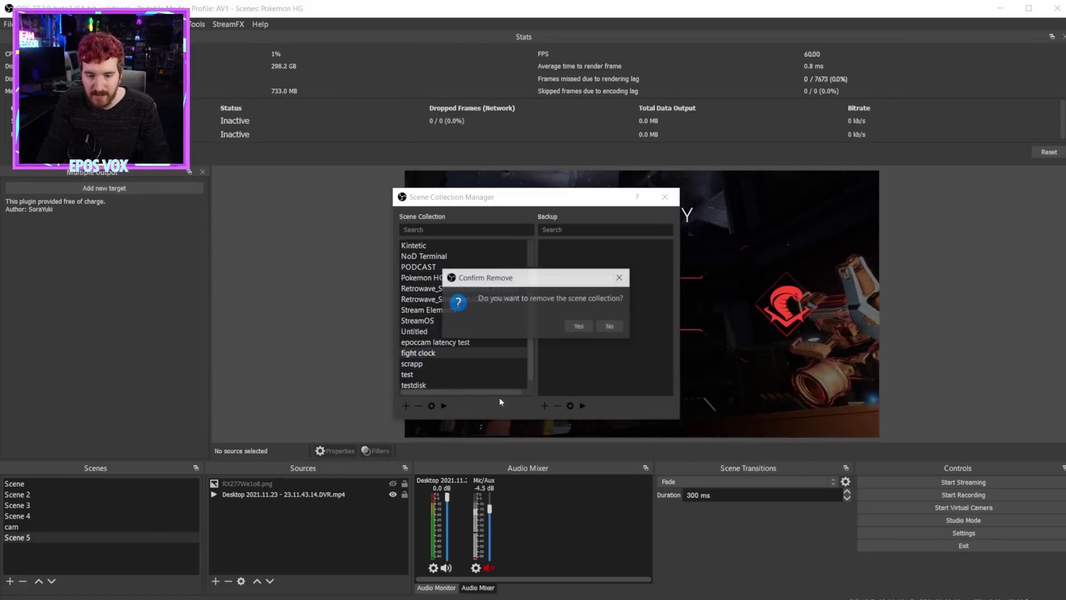
pyautogui.click(579, 327)
pyautogui.scroll(-2, 444, 375)
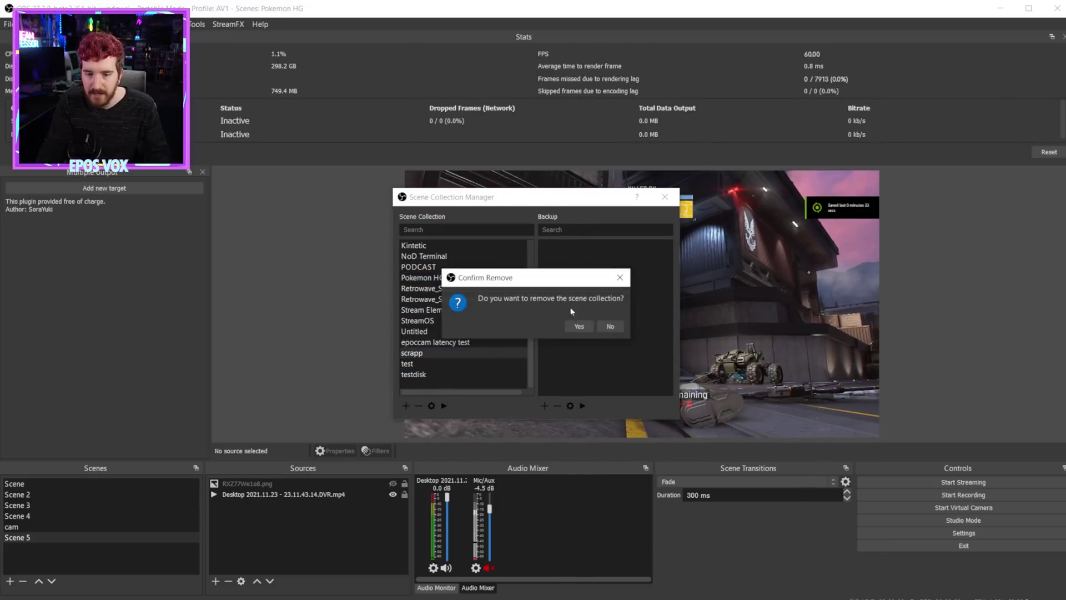
pyautogui.click(572, 325)
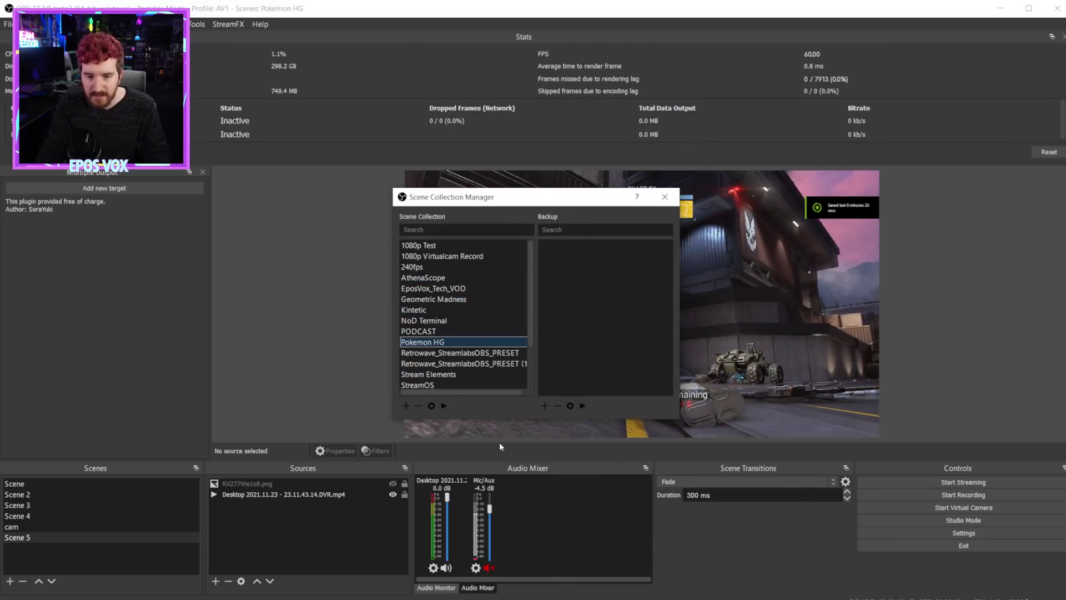
# Create a new empty scene collection named 'Test'
pyautogui.click(406, 406)
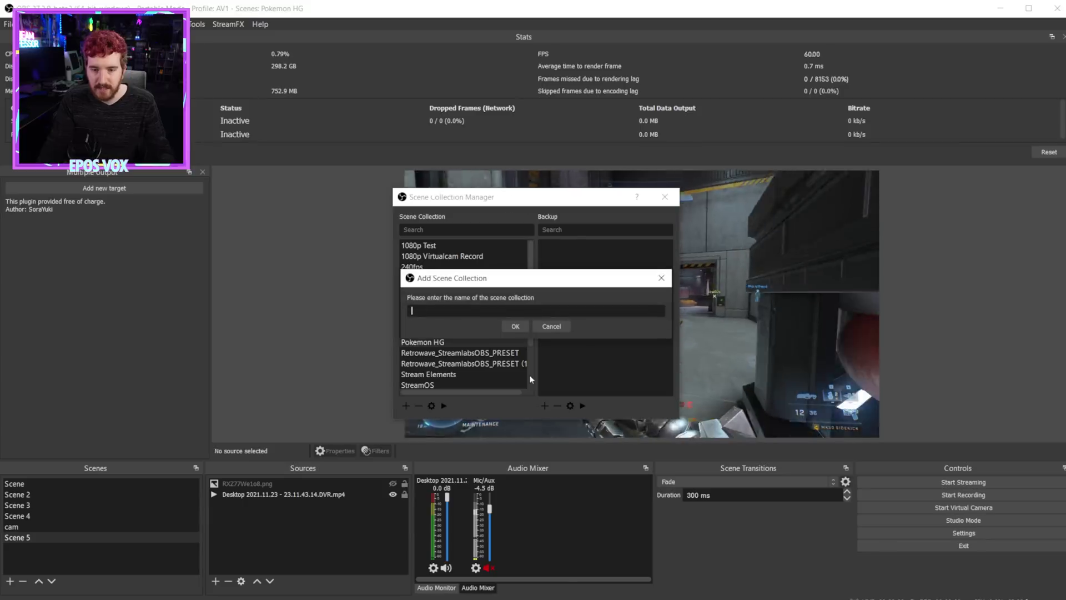
pyautogui.write('Test')
pyautogui.click(515, 326)
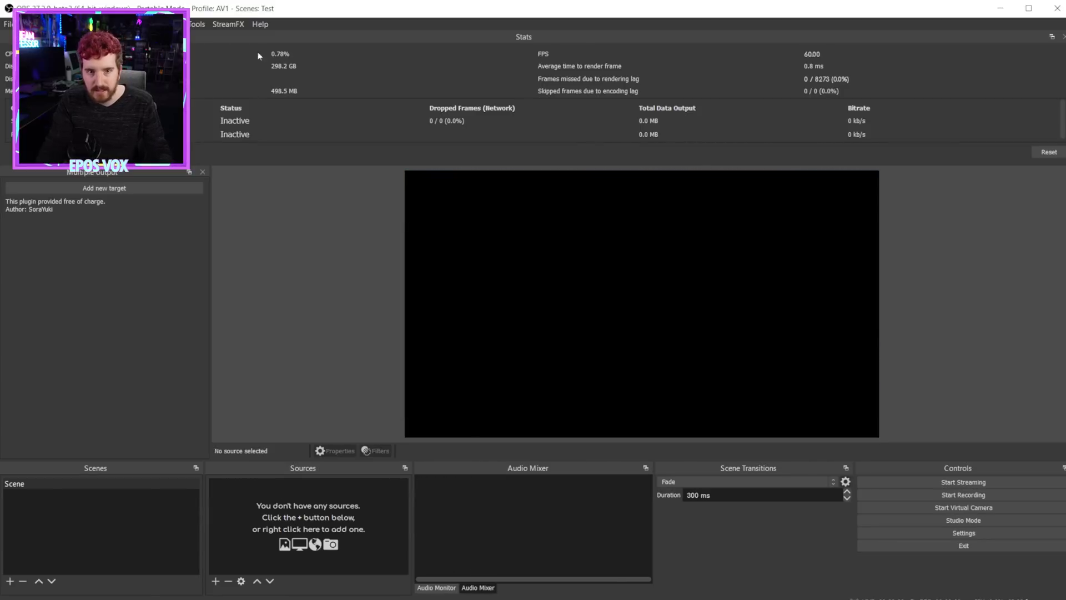
# Duplicate the current scene collection under the name 'bloop'
pyautogui.click(260, 172)
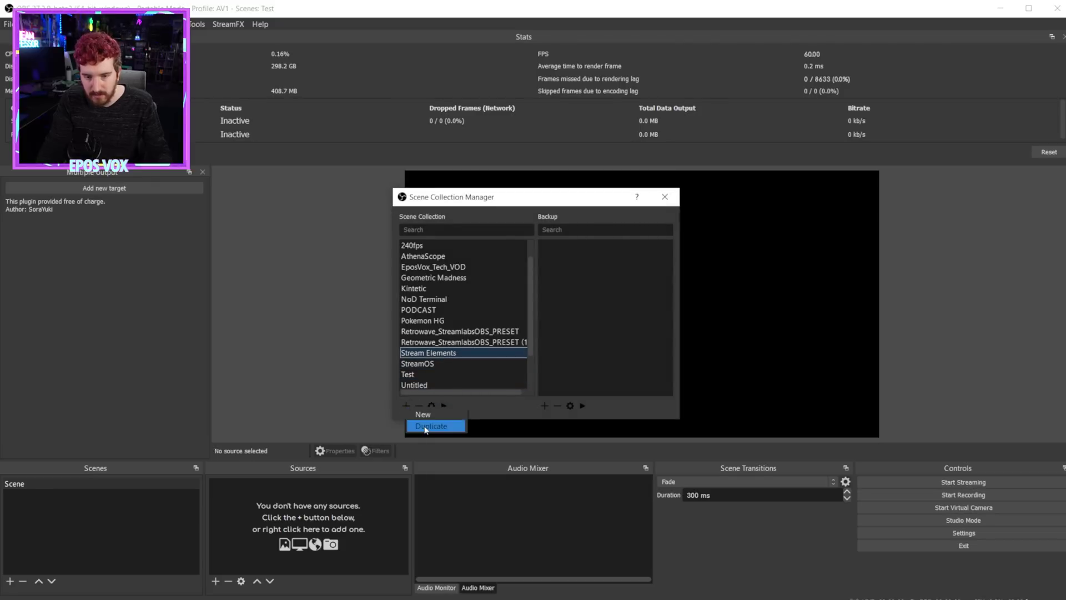
pyautogui.write('bloop')
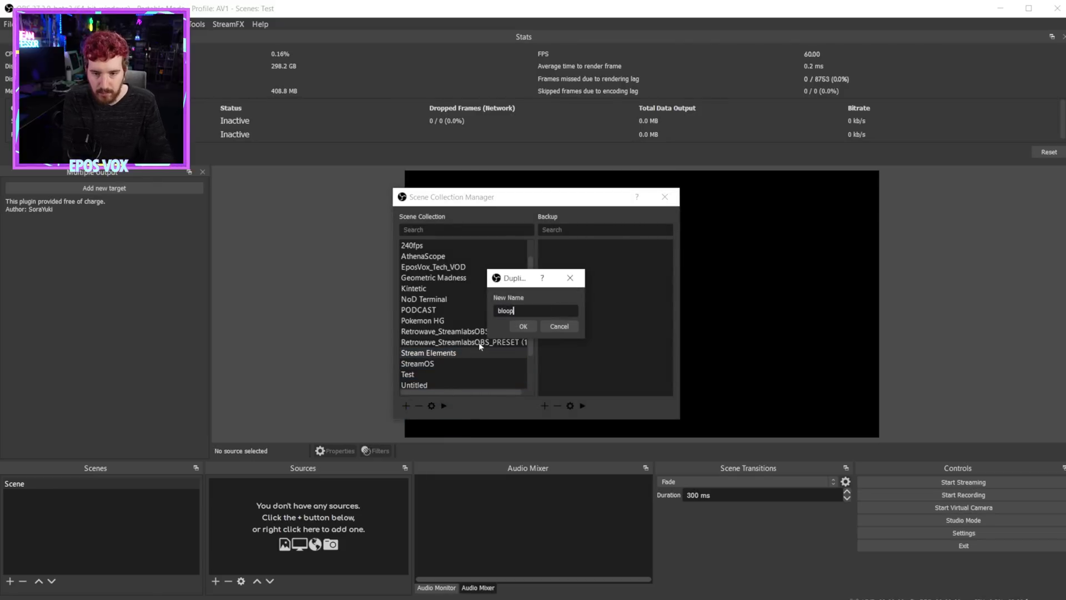
pyautogui.press('Return')
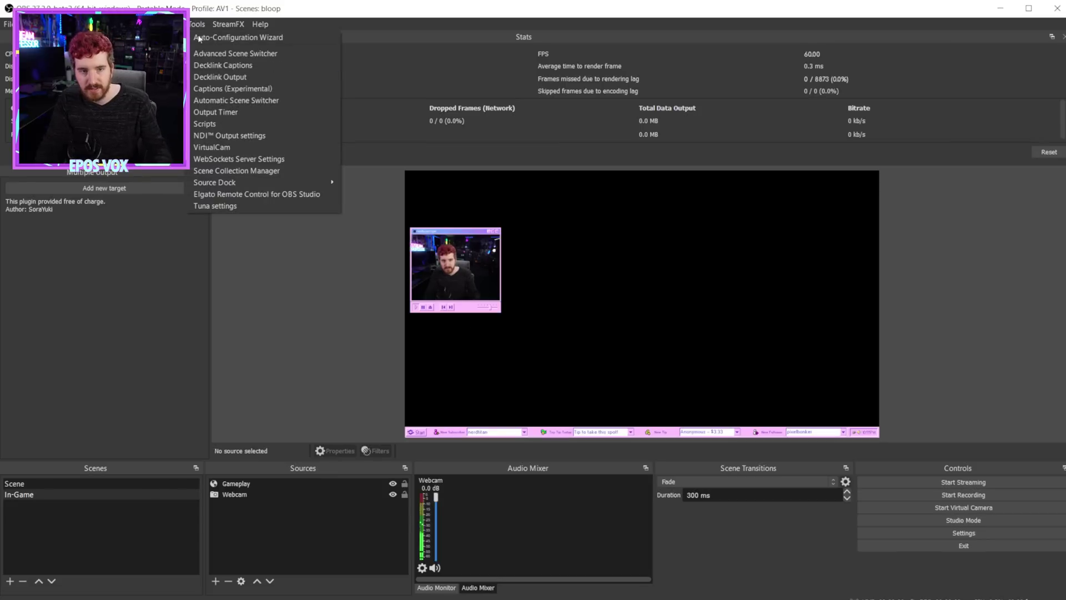
# Reopen the Scene Collection Manager and scroll the list to find bloop
pyautogui.click(255, 170)
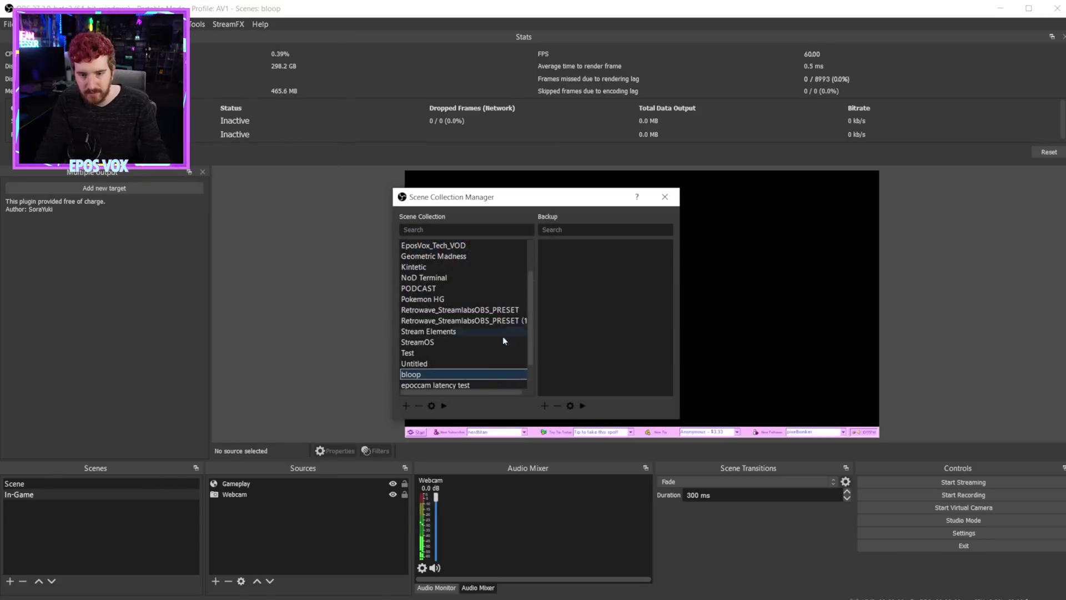
pyautogui.scroll(-1, 528, 345)
pyautogui.scroll(2, 531, 376)
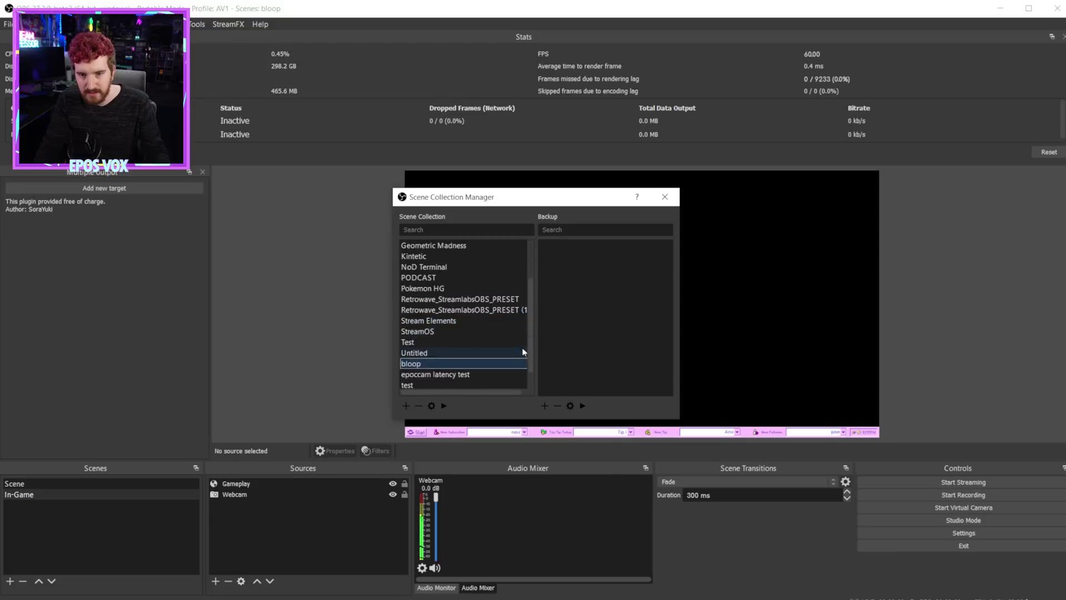
pyautogui.scroll(2, 522, 352)
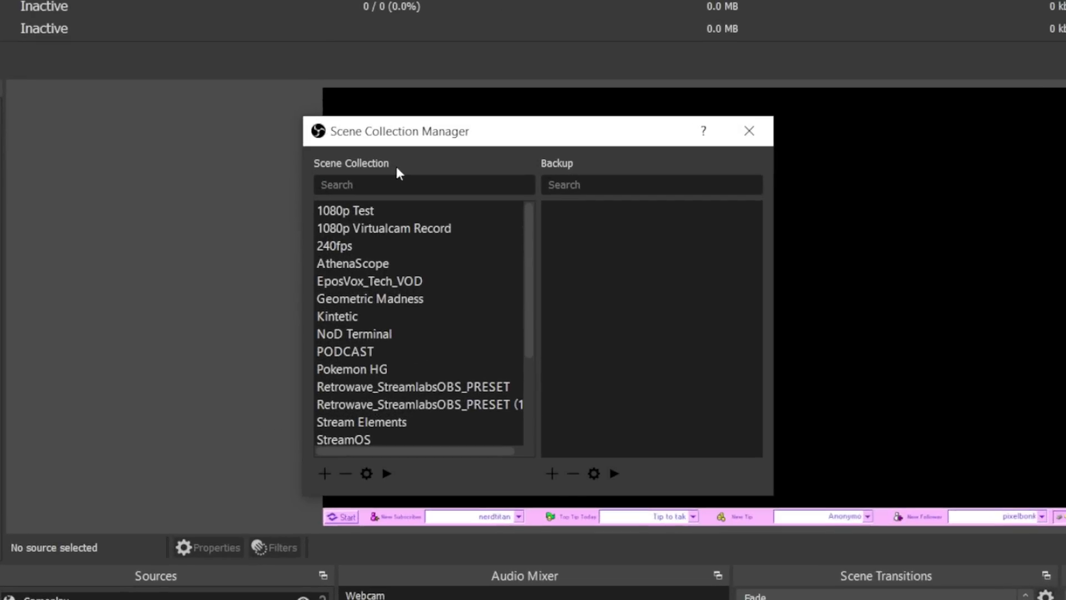
# Filter the collection list by '1080', then clear the search and scroll the full list
pyautogui.write('1080p')
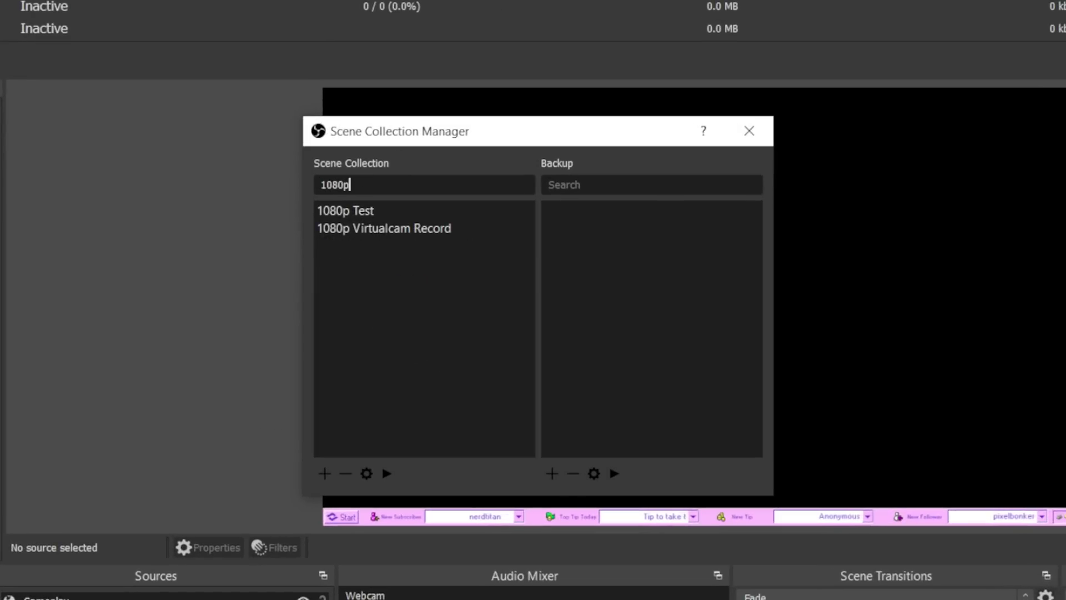
pyautogui.press('BackSpace')
pyautogui.press('BackSpace')
pyautogui.press('BackSpace')
pyautogui.press('BackSpace')
pyautogui.press('BackSpace')
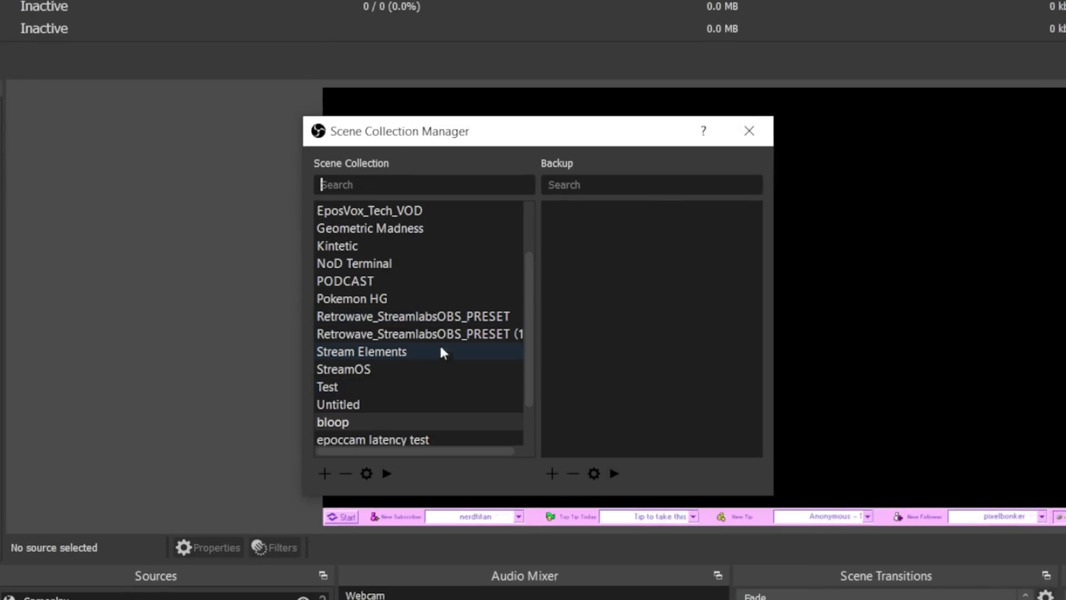
pyautogui.scroll(-1, 441, 350)
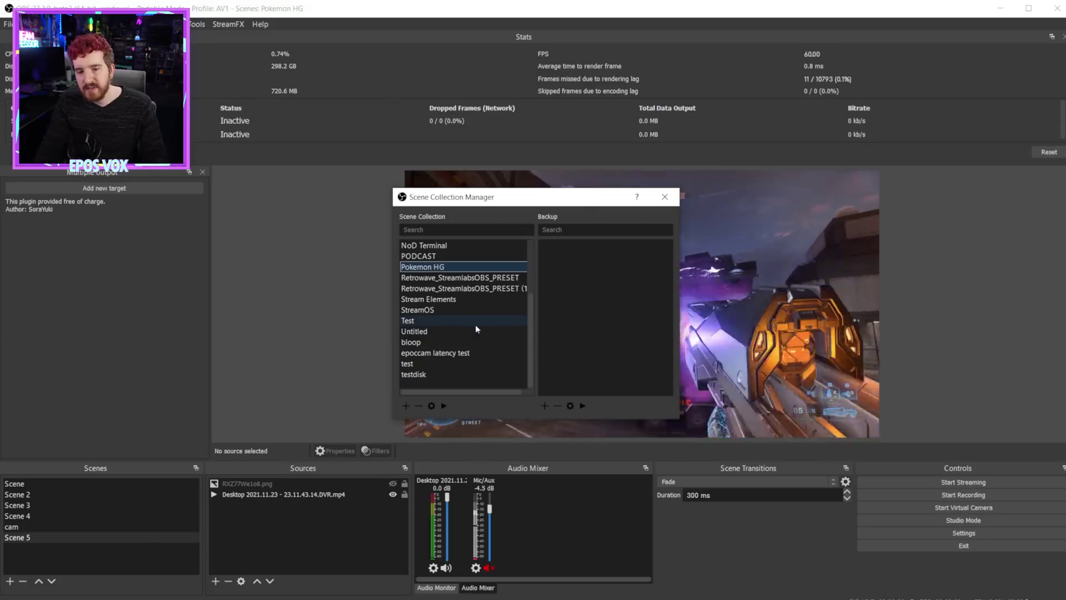
pyautogui.scroll(3, 476, 328)
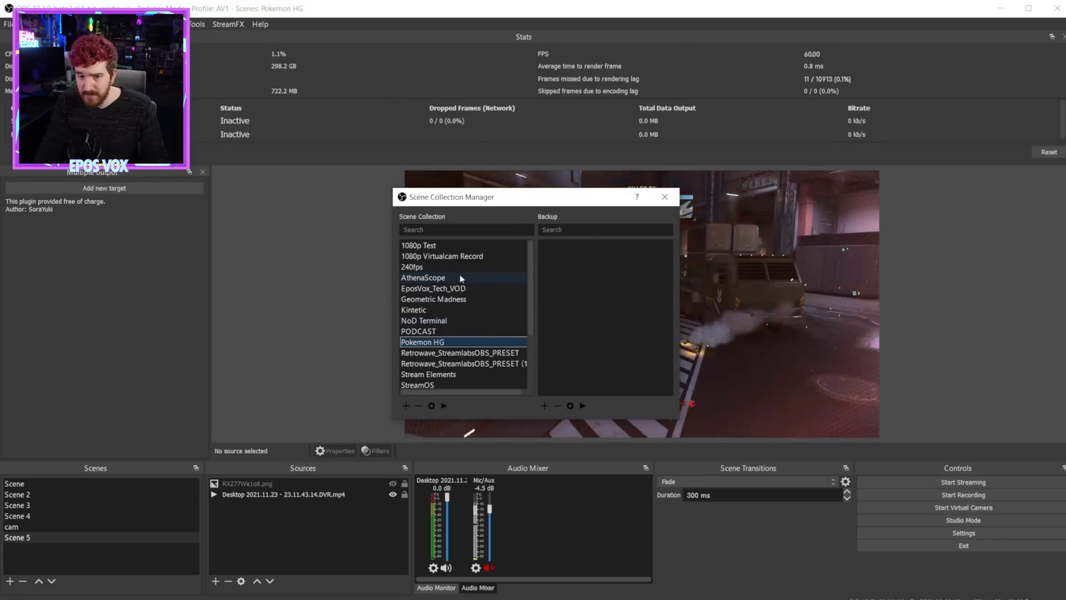
pyautogui.scroll(-3, 472, 333)
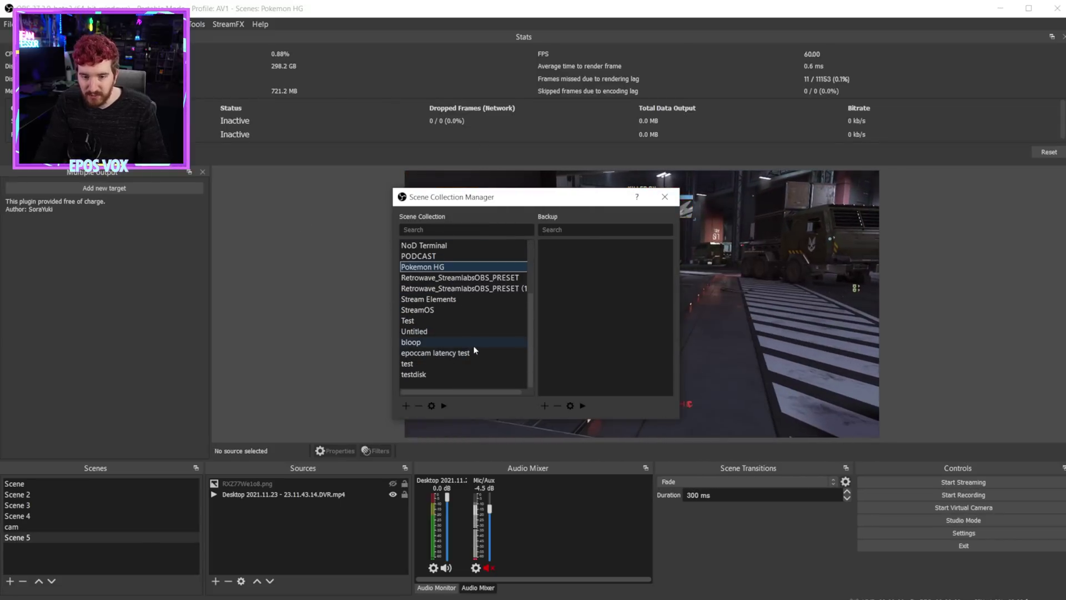
# Select the StreamOS collection and load it
pyautogui.scroll(1, 461, 294)
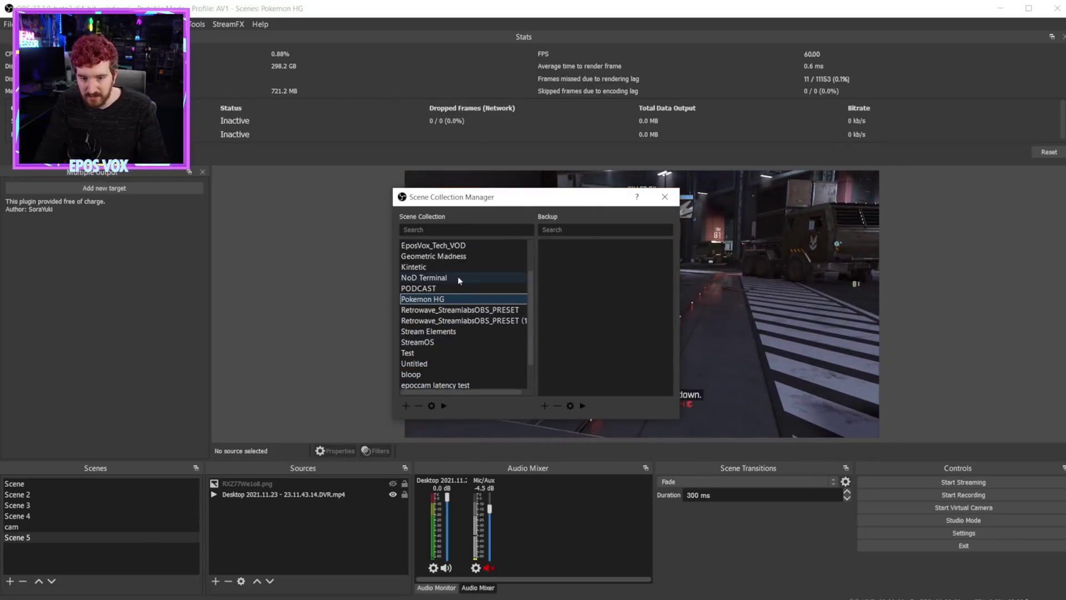
pyautogui.click(454, 343)
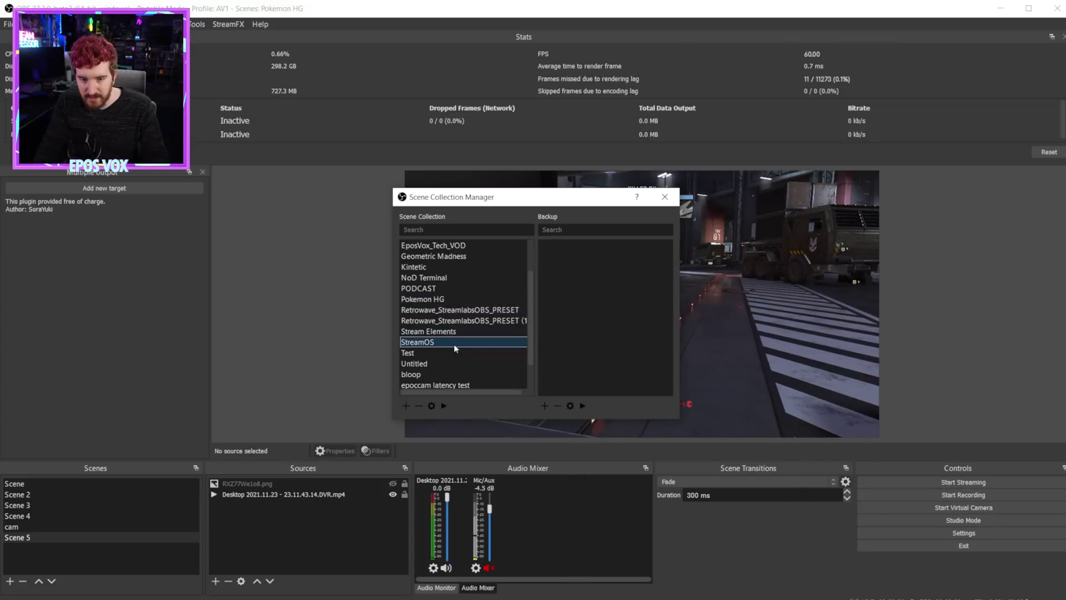
pyautogui.click(445, 407)
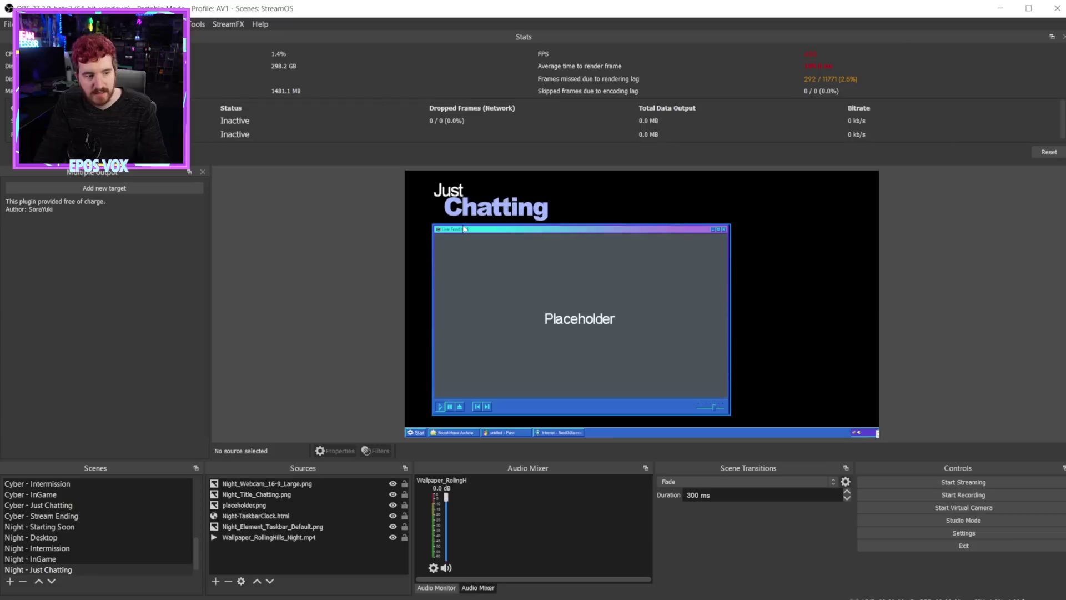
# Reopen the Scene Collection Manager, view the Backup options without choosing, and select EposVox_Tech_VOD
pyautogui.click(198, 24)
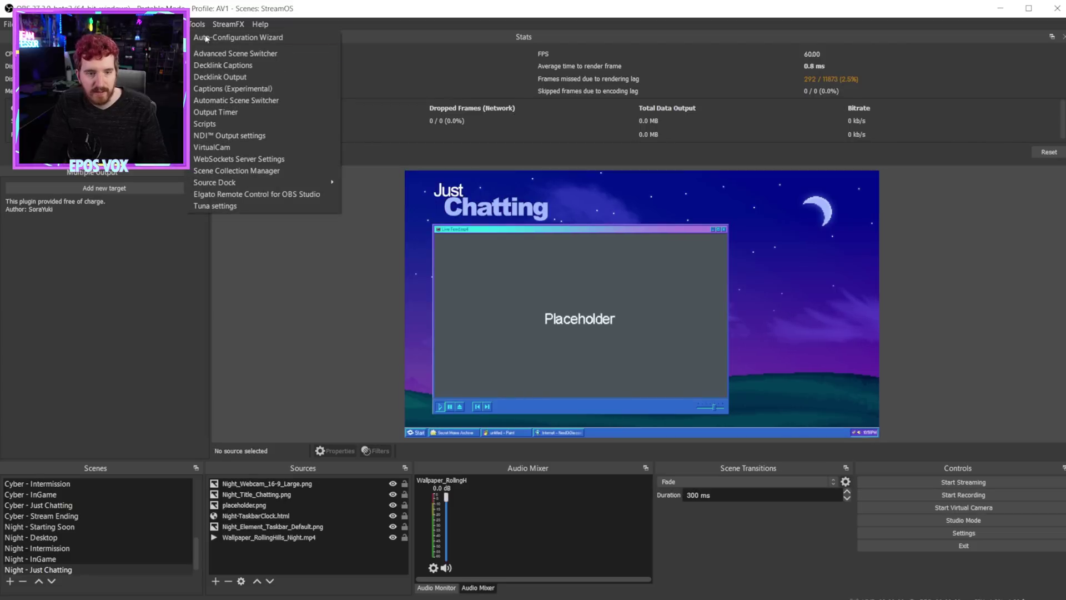
pyautogui.click(222, 169)
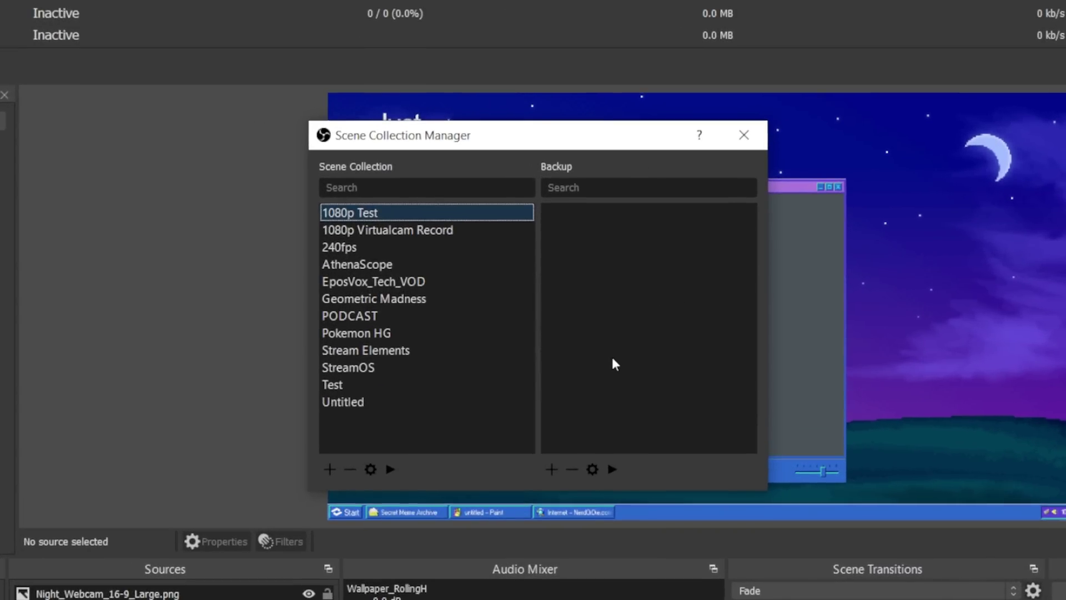
pyautogui.click(632, 228)
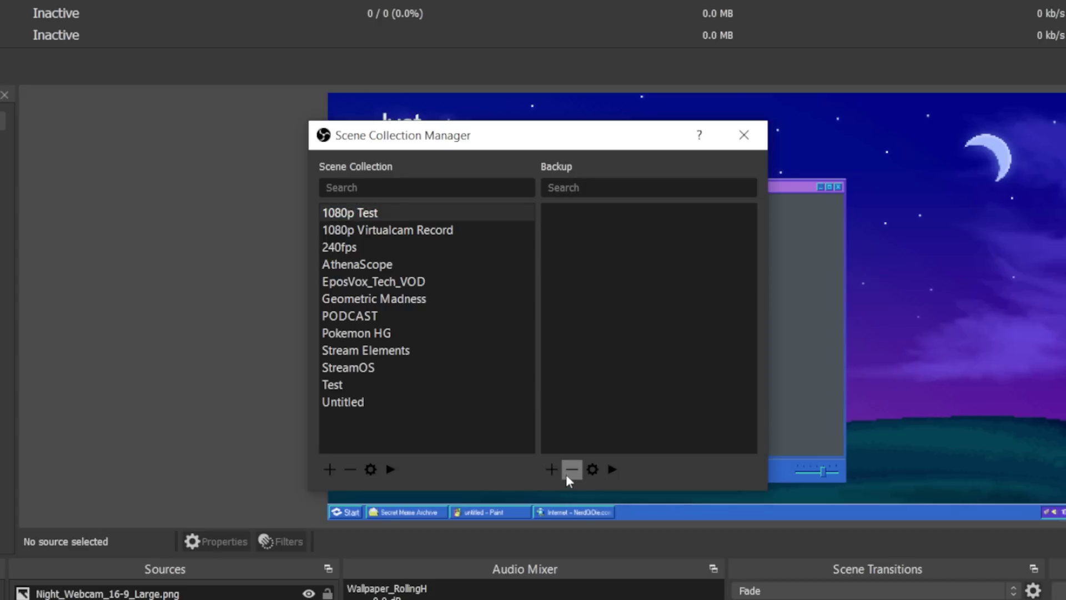
pyautogui.click(589, 472)
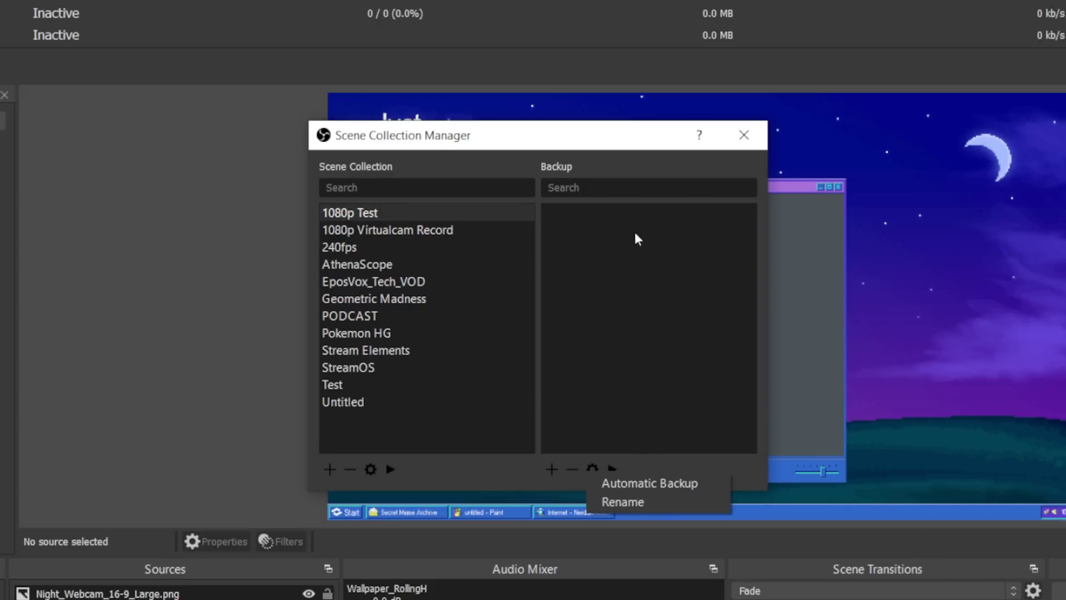
pyautogui.click(631, 412)
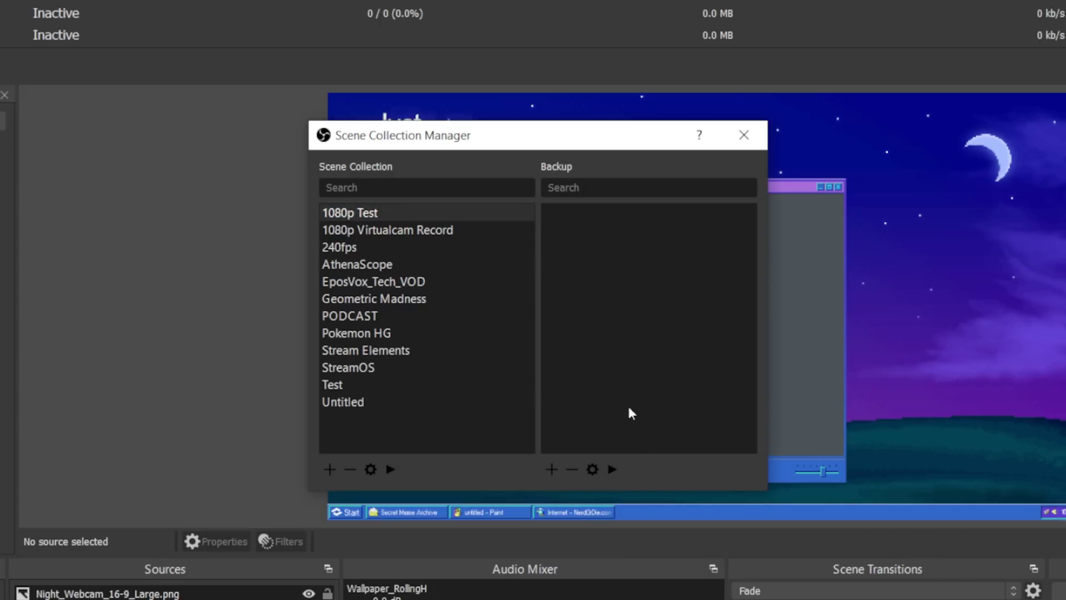
pyautogui.click(424, 283)
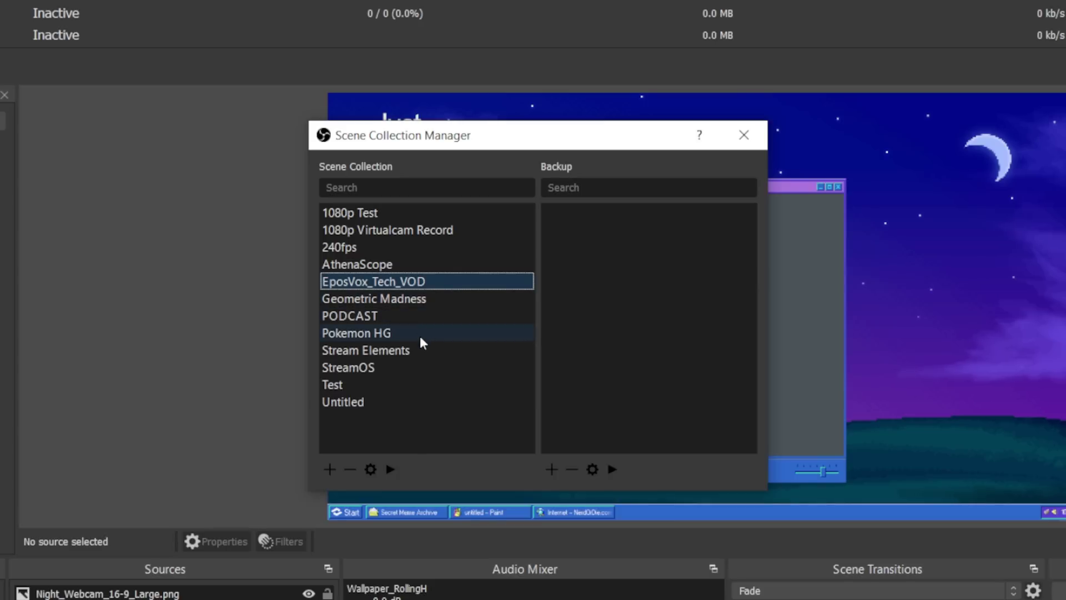
# Back up StreamOS as 'StreamOS Portable 1-16-22' and select the new backup
pyautogui.click(405, 368)
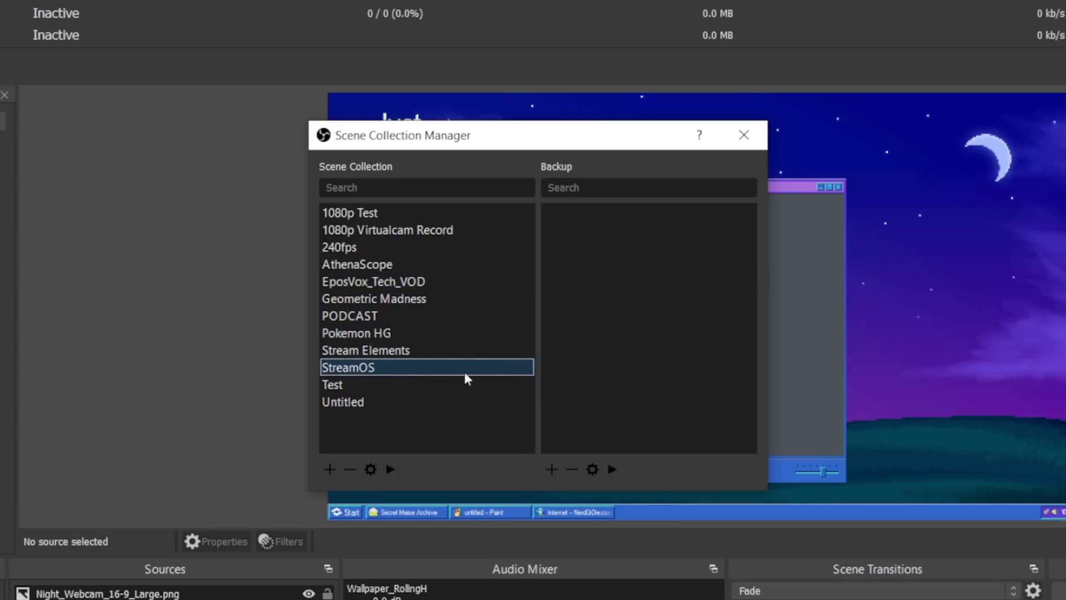
pyautogui.click(550, 471)
pyautogui.write('s')
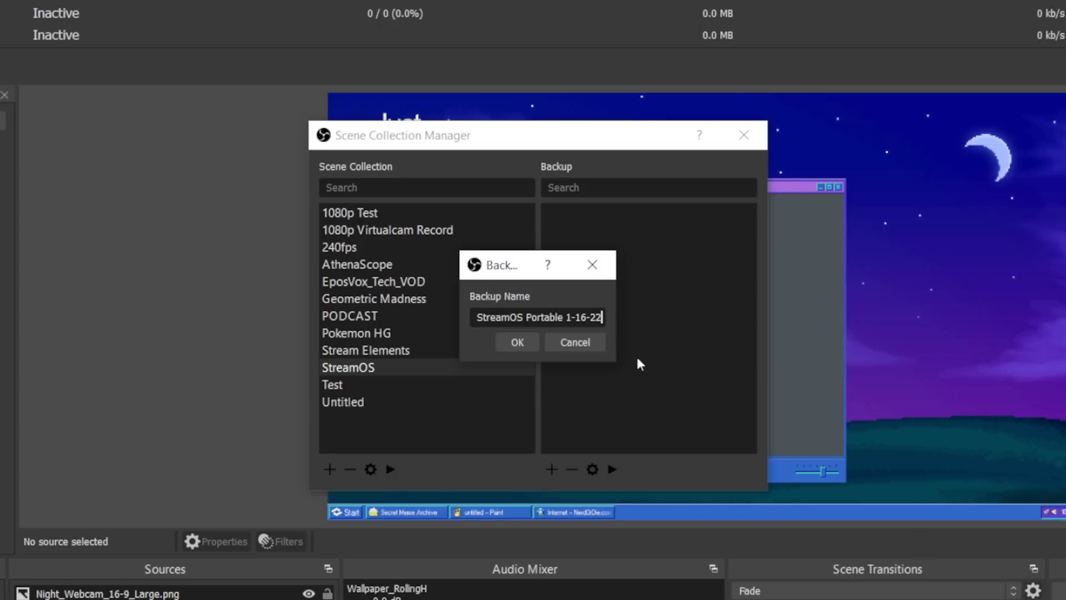
pyautogui.click(534, 343)
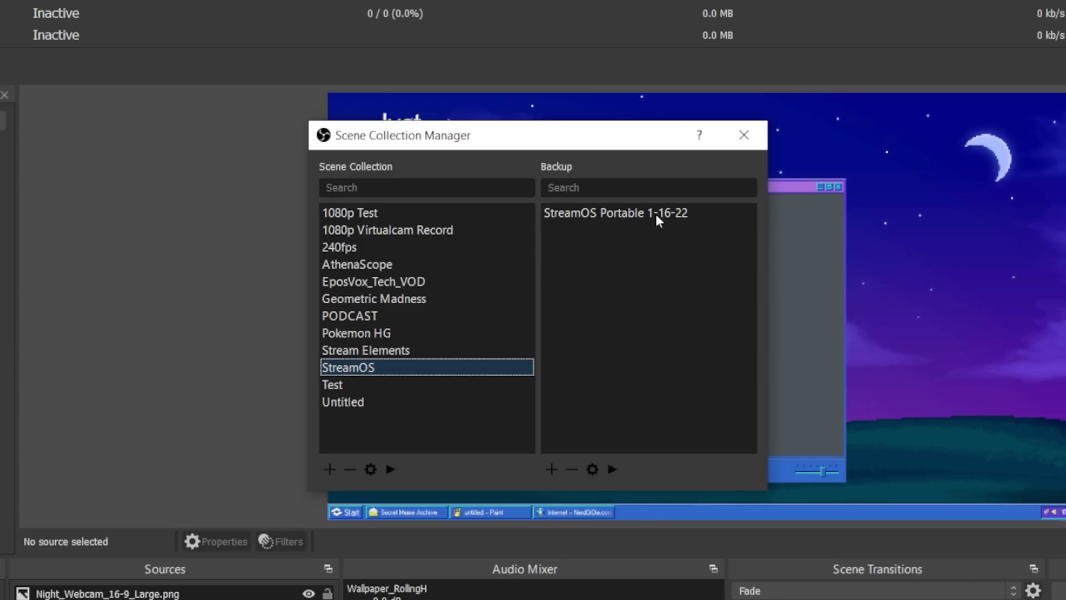
pyautogui.click(588, 211)
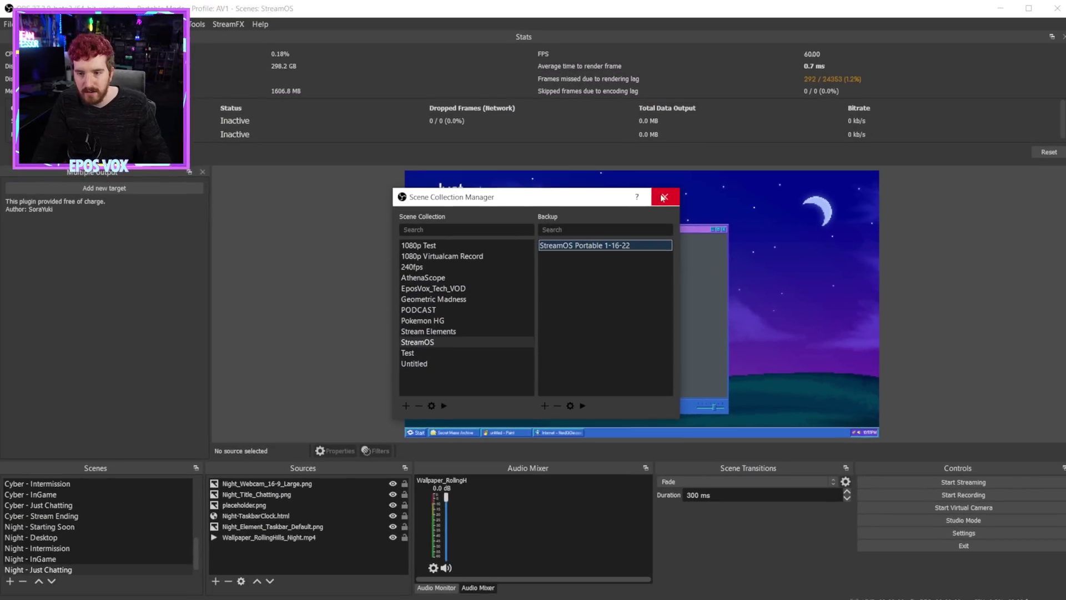
# Delete Night - Desktop, Cyber - Stream Ending, Cyber - Intermission, Cyber - Desktop and other Night scenes
pyautogui.click(744, 135)
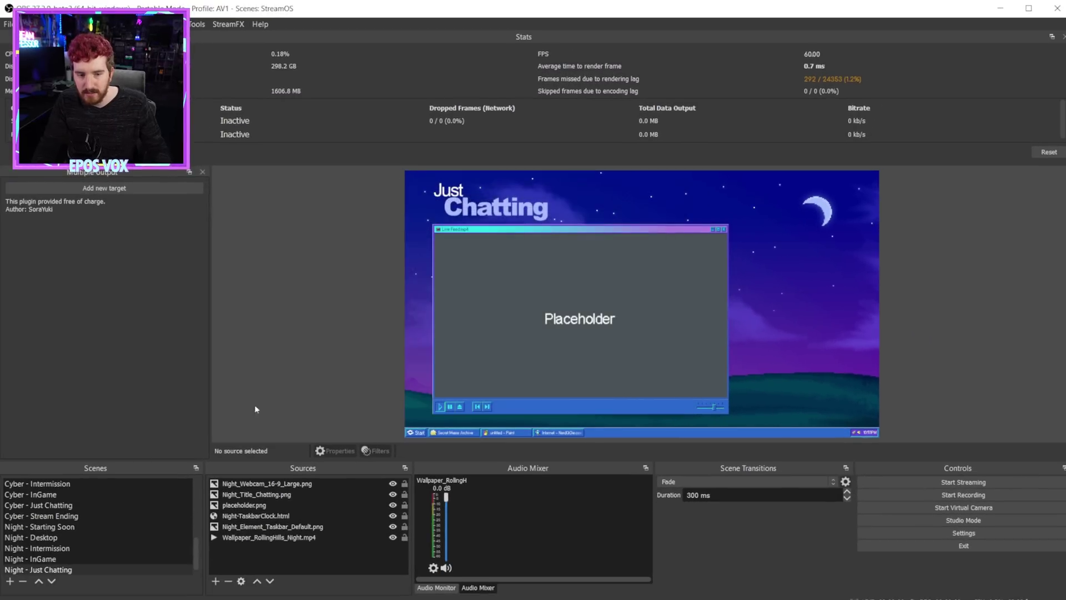
pyautogui.click(73, 534)
pyautogui.press('Delete')
pyautogui.press('Return')
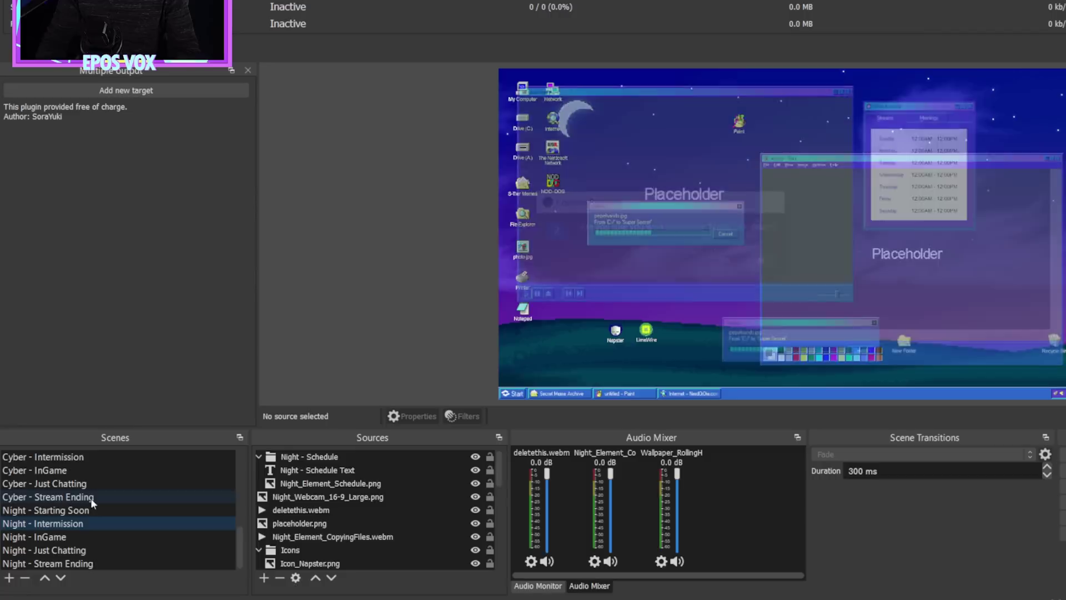
pyautogui.click(76, 515)
pyautogui.press('Delete')
pyautogui.press('Return')
pyautogui.click(95, 502)
pyautogui.press('Delete')
pyautogui.press('Return')
pyautogui.click(88, 482)
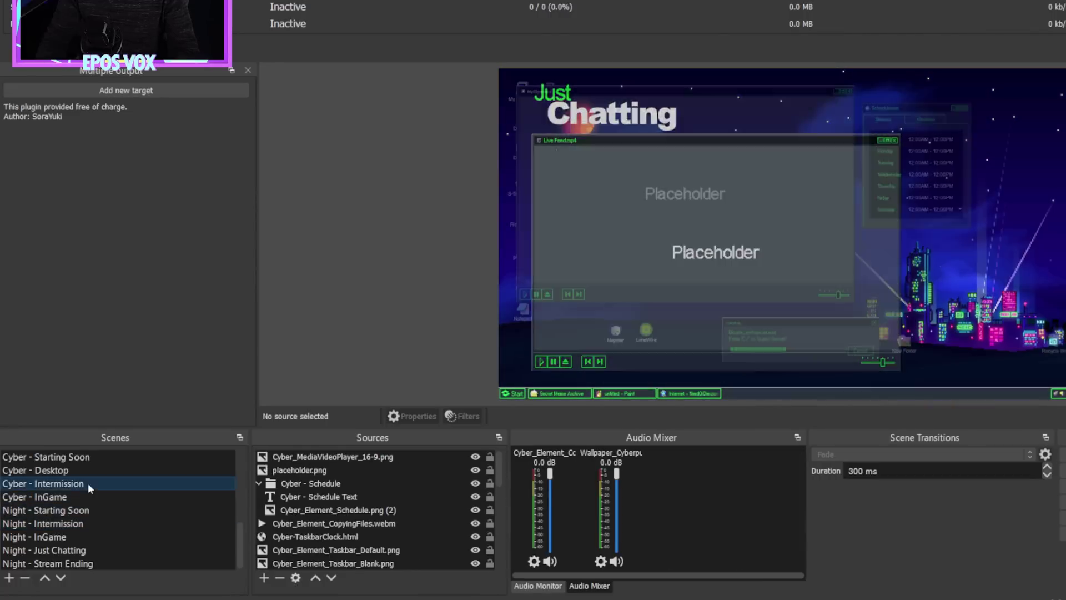
pyautogui.press('Delete')
pyautogui.press('Return')
pyautogui.click(92, 522)
pyautogui.press('Delete')
pyautogui.press('Return')
pyautogui.click(99, 496)
pyautogui.press('Delete')
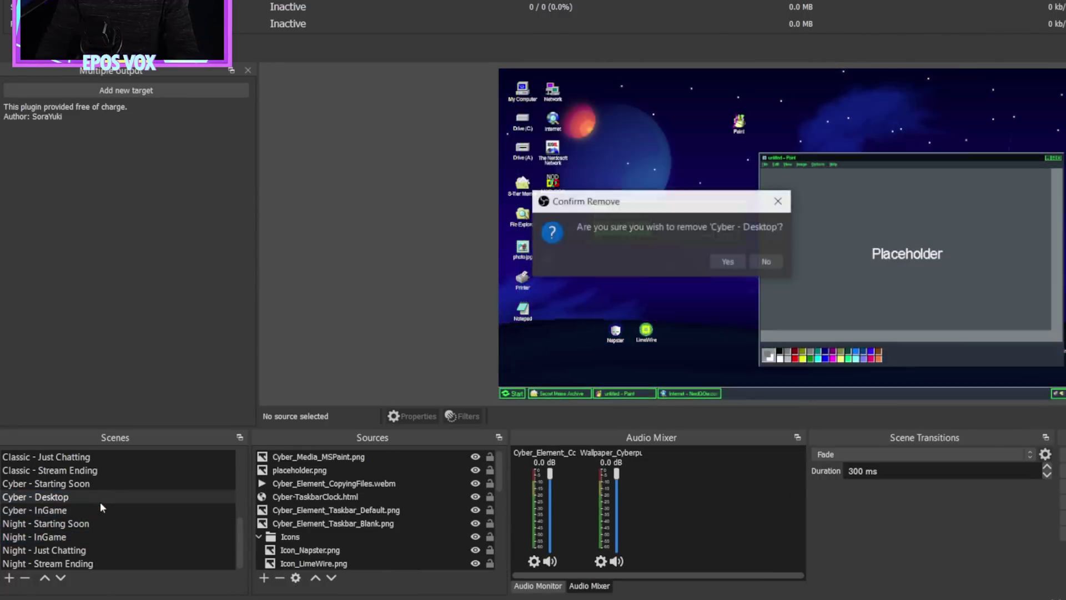
pyautogui.press('Return')
pyautogui.click(103, 522)
pyautogui.press('Delete')
pyautogui.press('Return')
pyautogui.press('Delete')
pyautogui.press('Return')
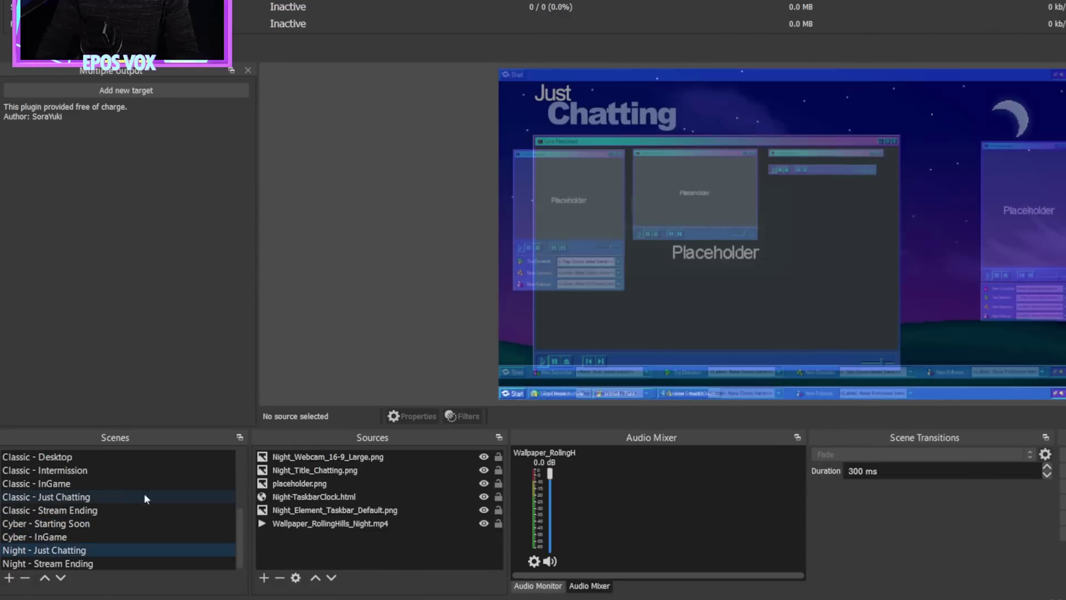
# Delete the Classic scenes and remaining Cyber and Night scenes, keeping Welcome (Delete) and Vapor - Starting Soon
pyautogui.click(140, 496)
pyautogui.press('Delete')
pyautogui.press('Return')
pyautogui.click(122, 498)
pyautogui.press('Delete')
pyautogui.press('Return')
pyautogui.click(122, 497)
pyautogui.press('Delete')
pyautogui.press('Return')
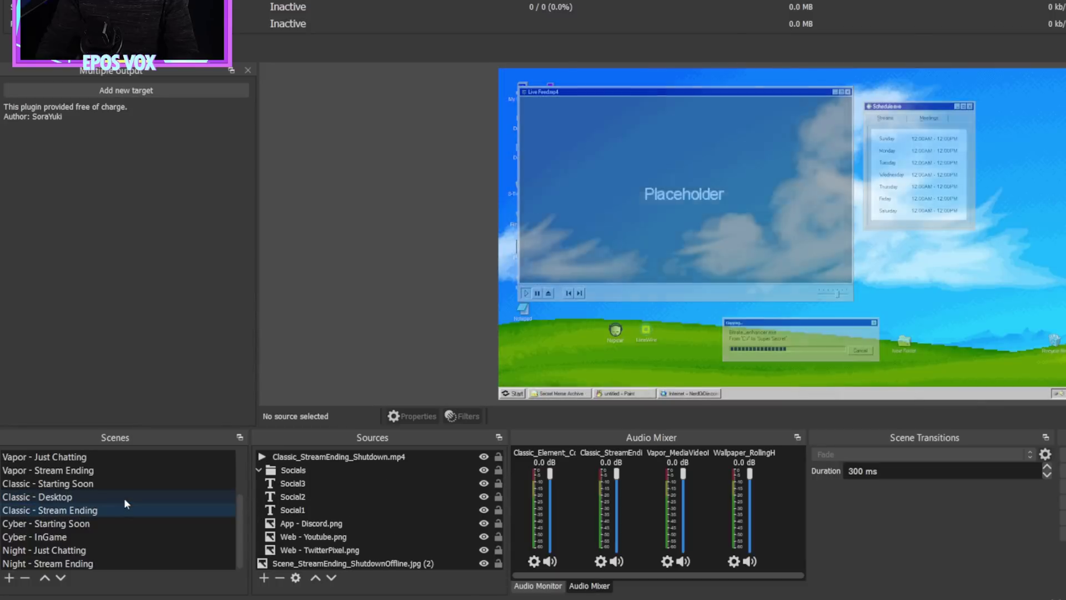
pyautogui.press('Delete')
pyautogui.press('Return')
pyautogui.press('Delete')
pyautogui.press('Return')
pyautogui.press('Delete')
pyautogui.press('Return')
pyautogui.press('Delete')
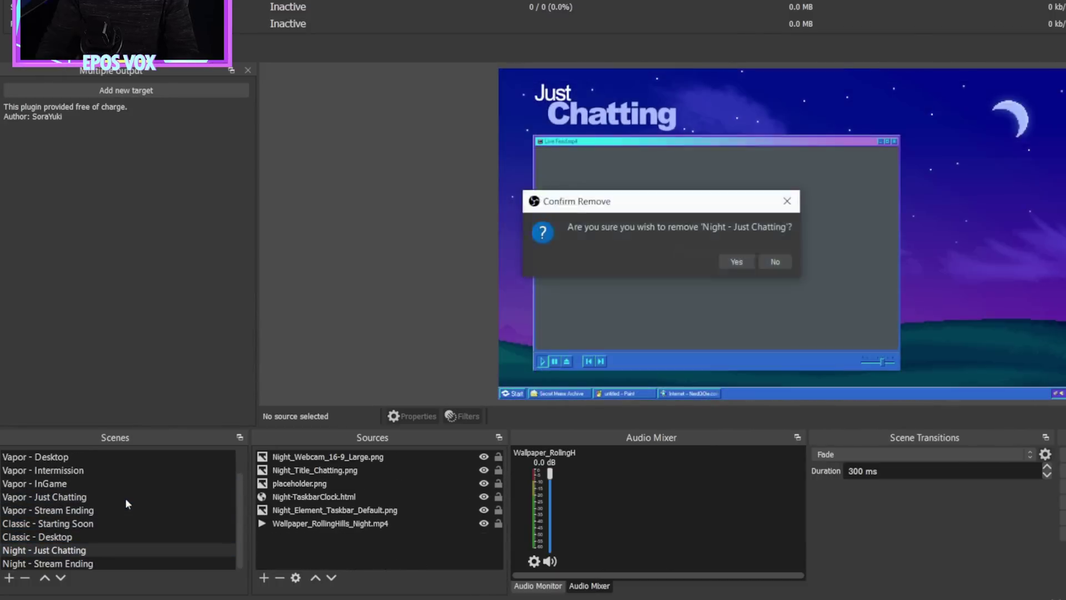
pyautogui.press('Return')
pyautogui.press('Delete')
pyautogui.press('Return')
pyautogui.press('Delete')
pyautogui.press('Return')
pyautogui.press('Delete')
pyautogui.press('Return')
pyautogui.press('Delete')
pyautogui.press('Return')
pyautogui.press('Delete')
pyautogui.press('Return')
pyautogui.press('Delete')
pyautogui.press('Return')
pyautogui.press('Delete')
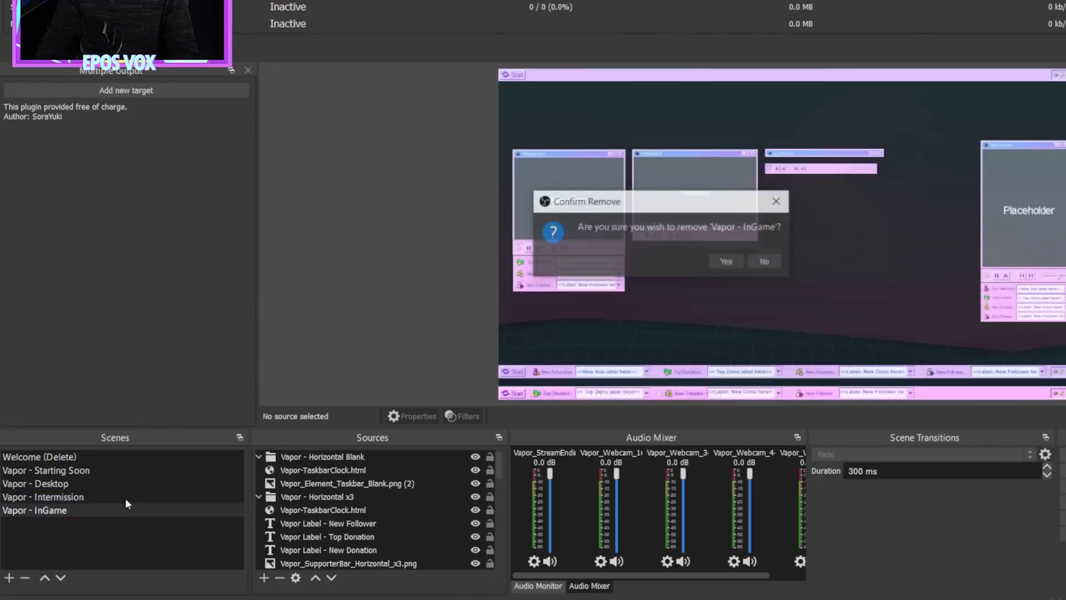
pyautogui.press('Return')
pyautogui.press('Delete')
pyautogui.press('Return')
pyautogui.press('Delete')
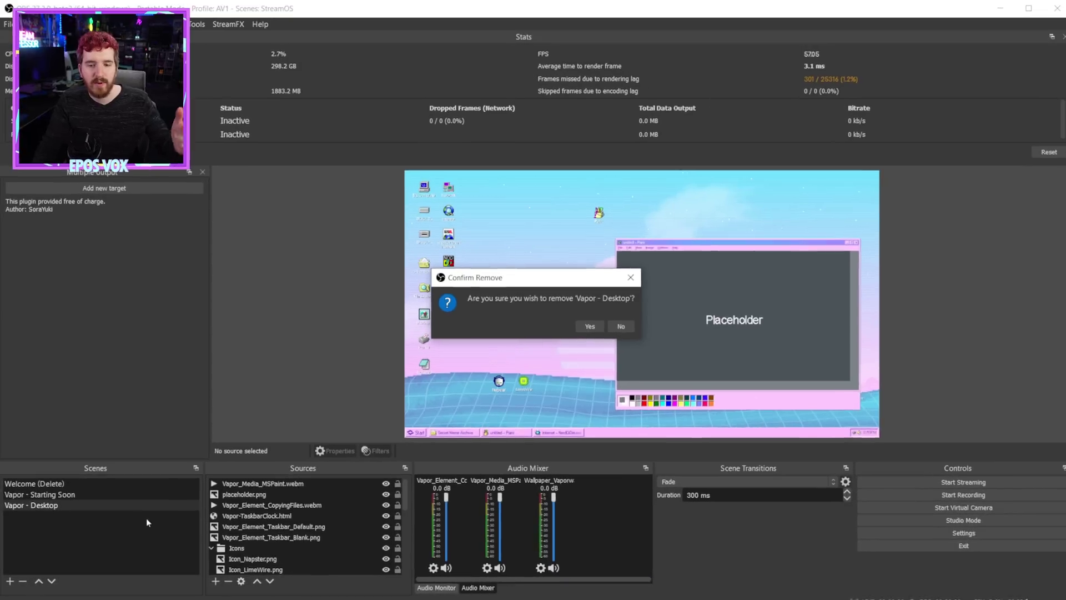
pyautogui.press('Return')
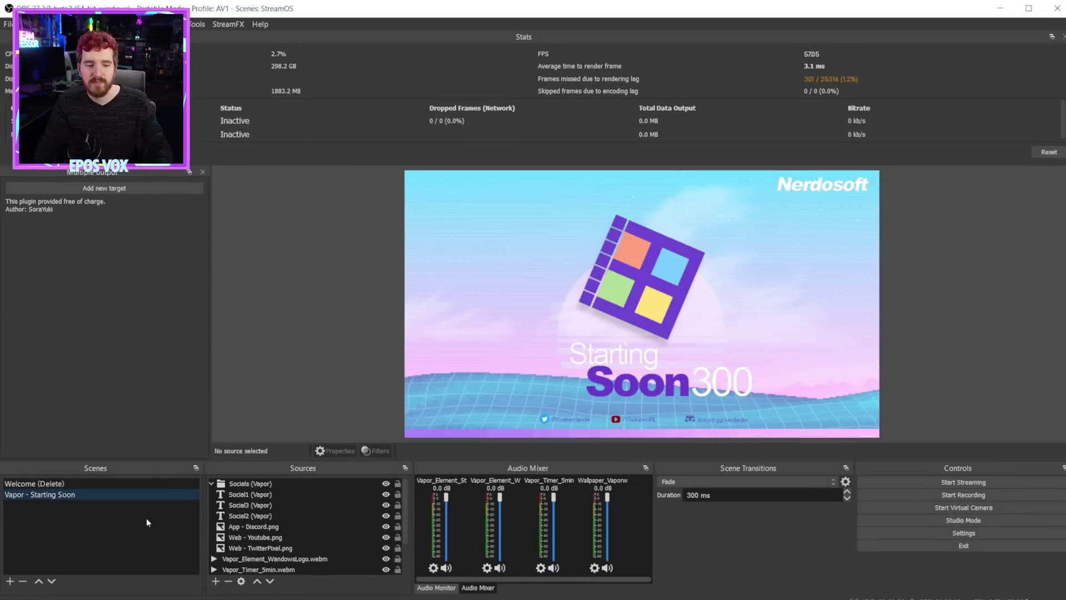
pyautogui.click(197, 23)
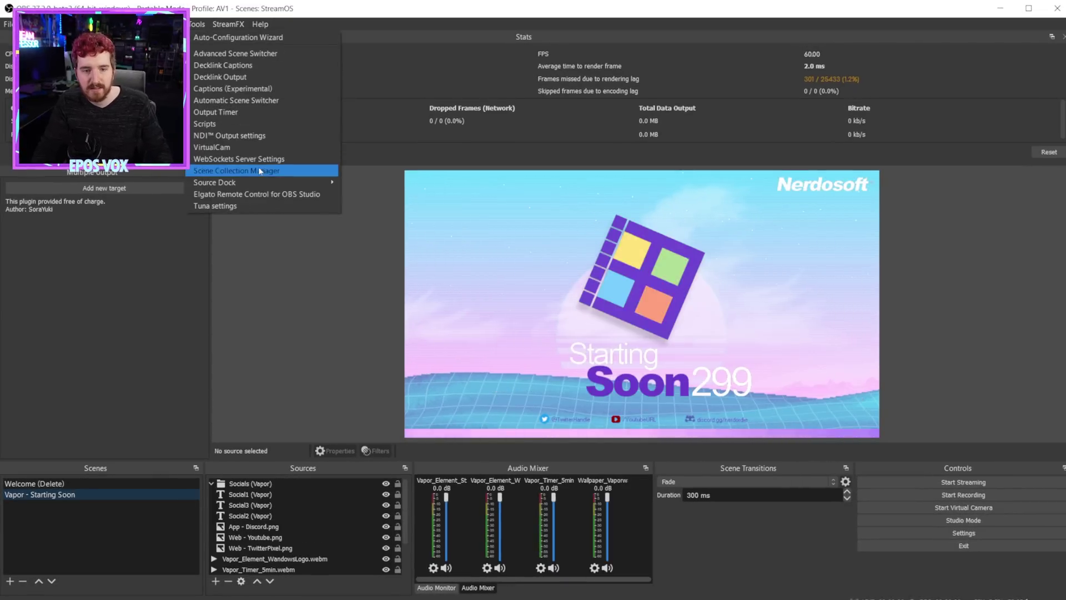
# Load the 'StreamOS Portable 1-16-22' backup and scroll through the restored scene list
pyautogui.click(300, 167)
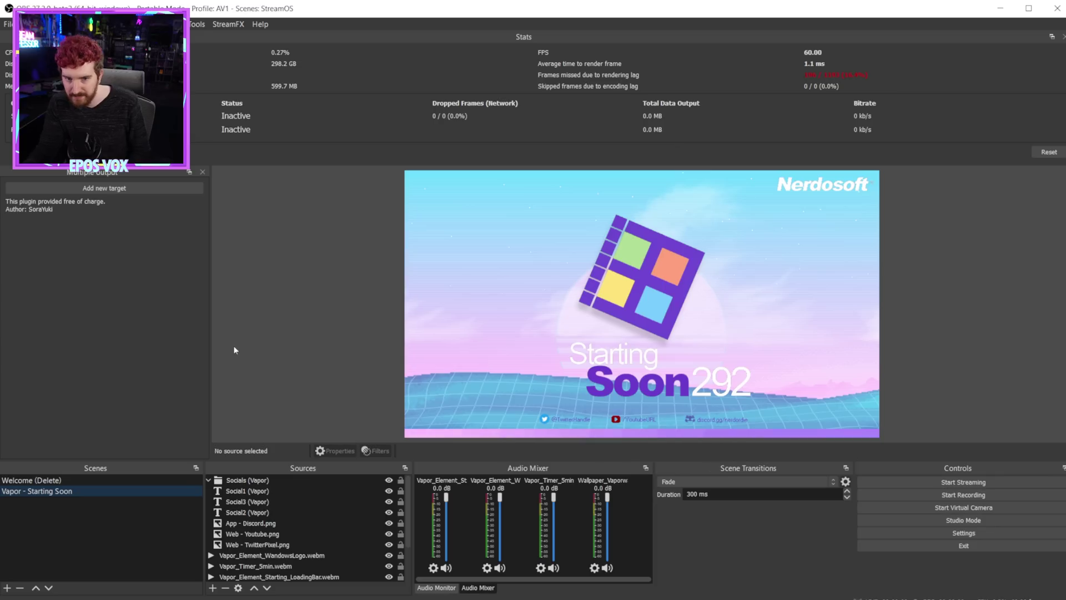
pyautogui.click(198, 24)
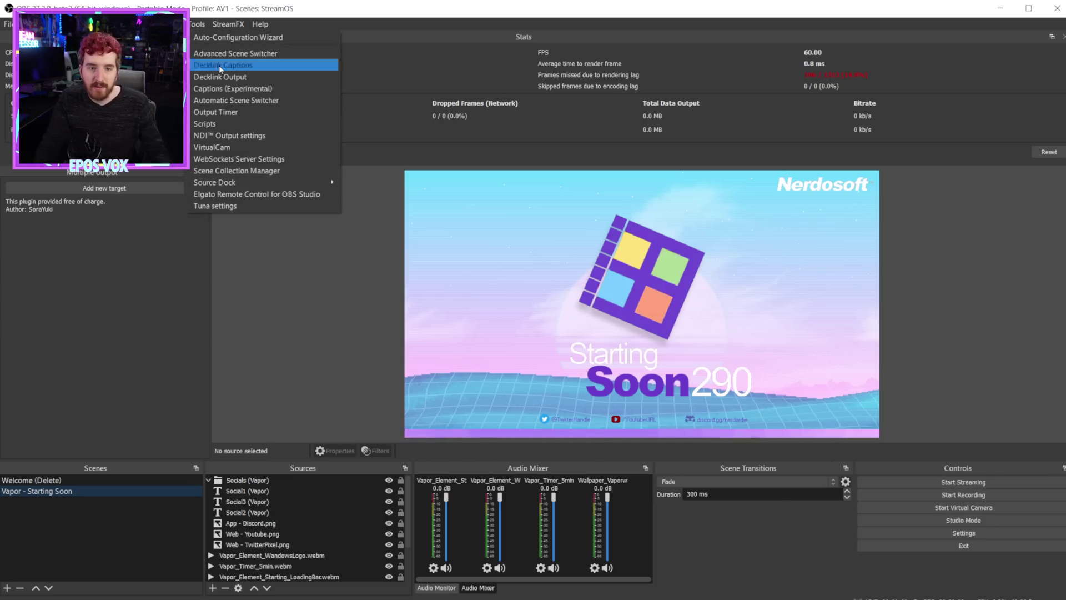
pyautogui.click(283, 171)
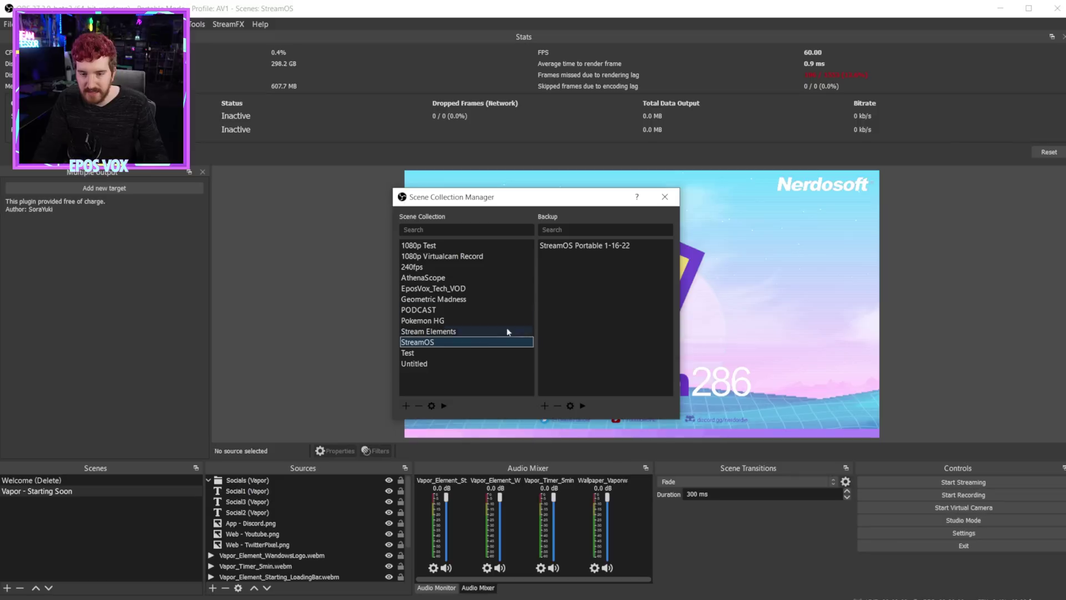
pyautogui.click(590, 248)
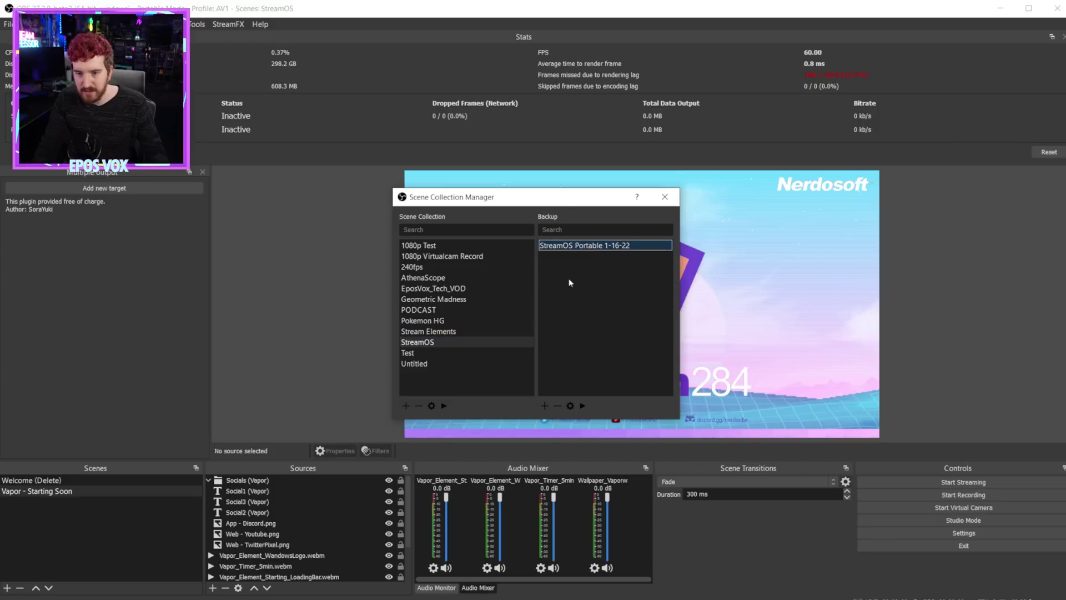
pyautogui.click(582, 405)
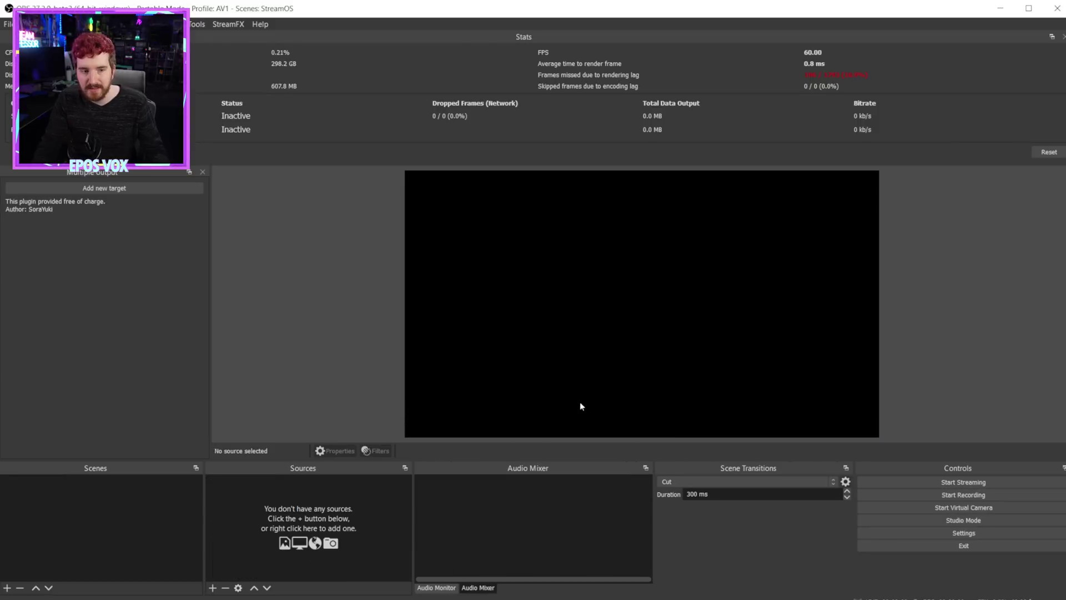
pyautogui.scroll(-4, 86, 528)
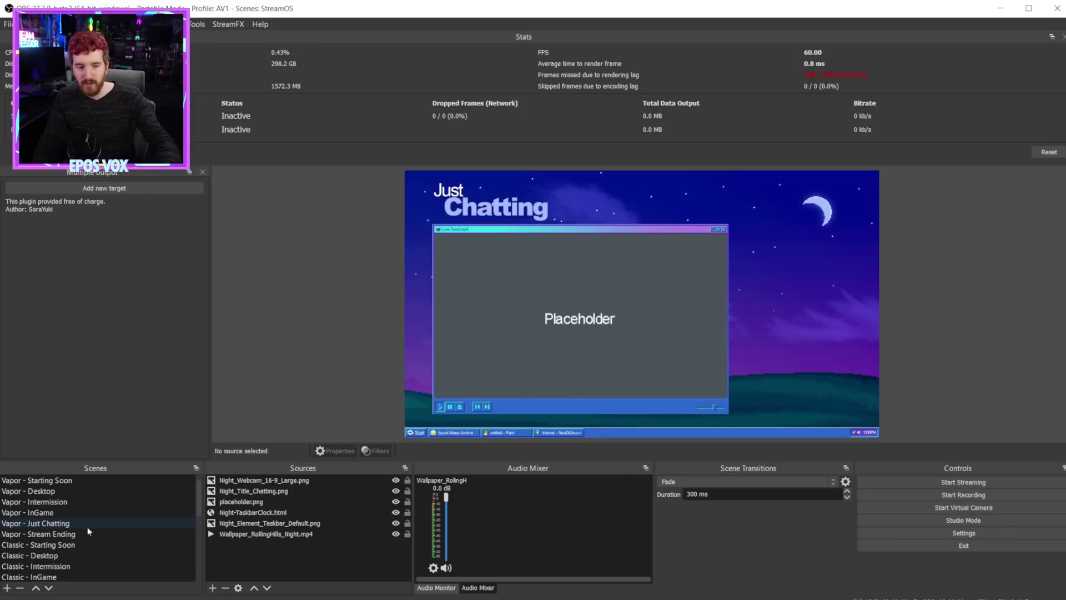
pyautogui.scroll(-3, 89, 528)
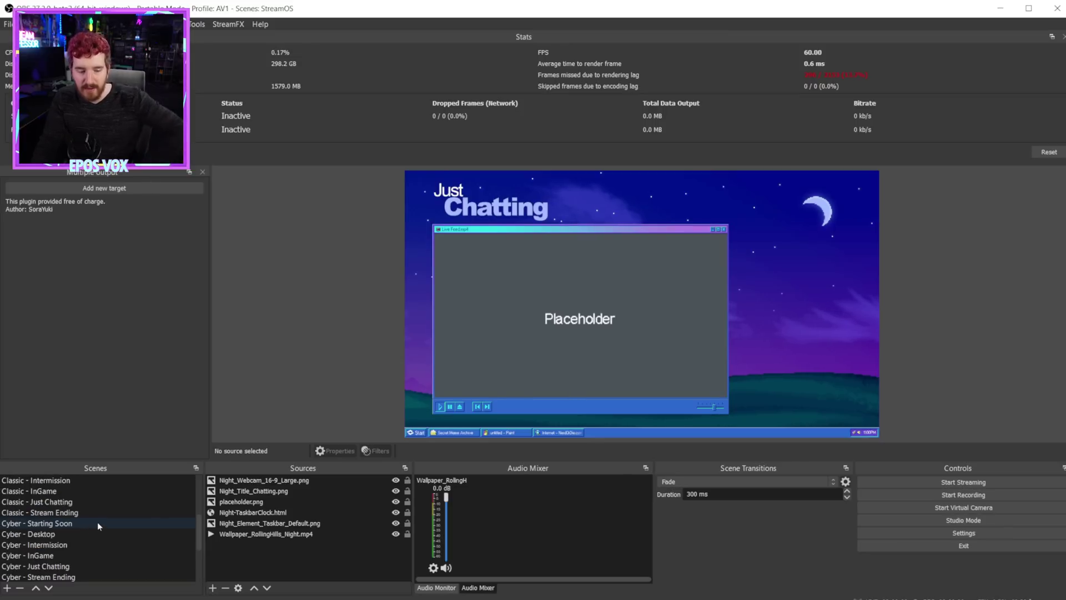
pyautogui.scroll(-1, 101, 515)
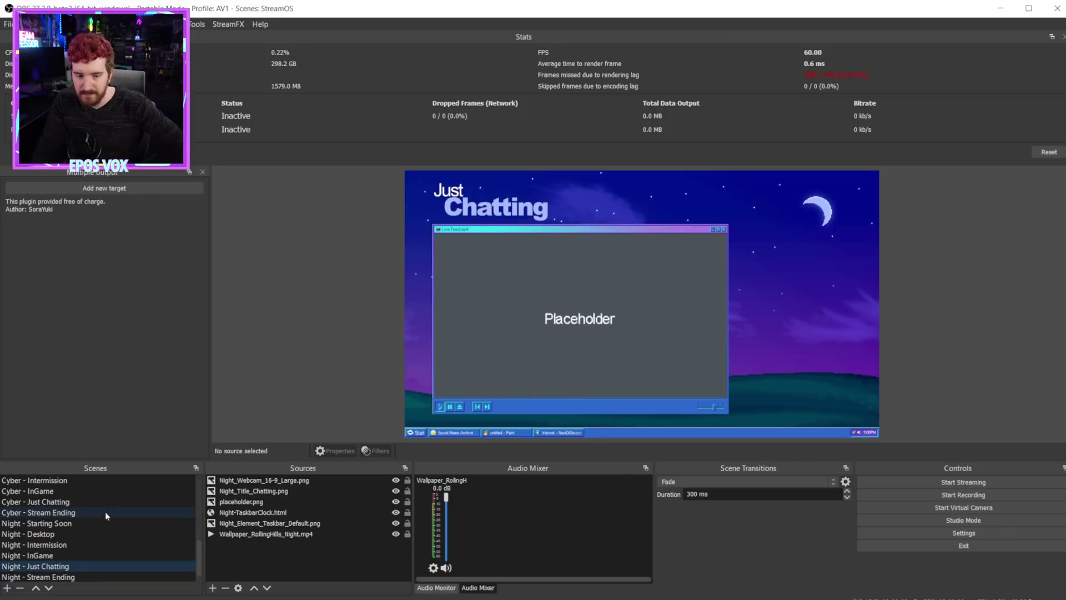
pyautogui.click(197, 24)
# Back up the PODCAST collection as 'PODCAST Jan 16, 2022'
pyautogui.click(254, 172)
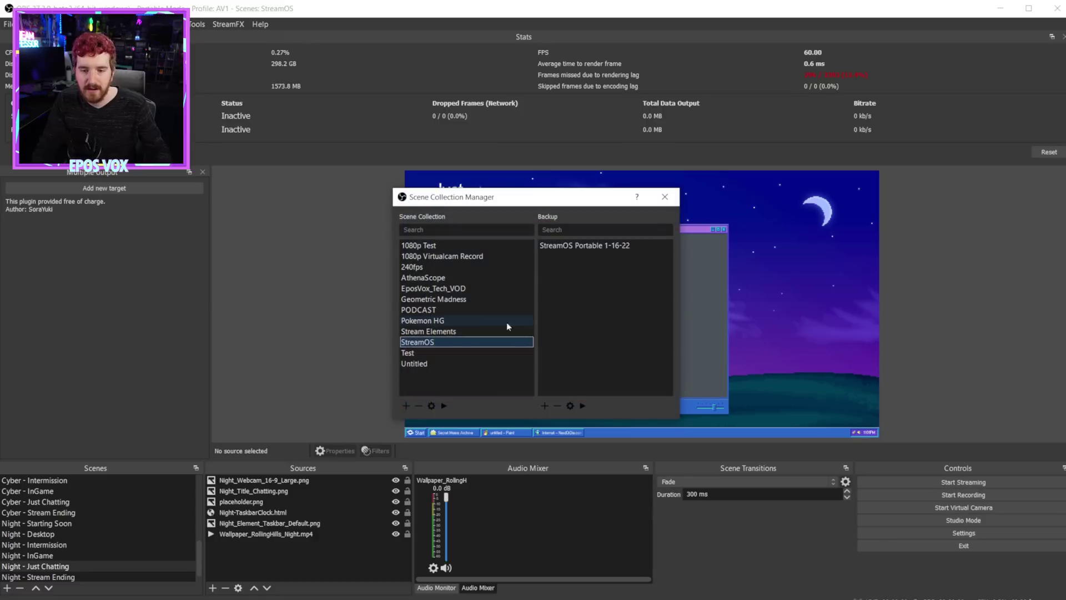
pyautogui.click(456, 312)
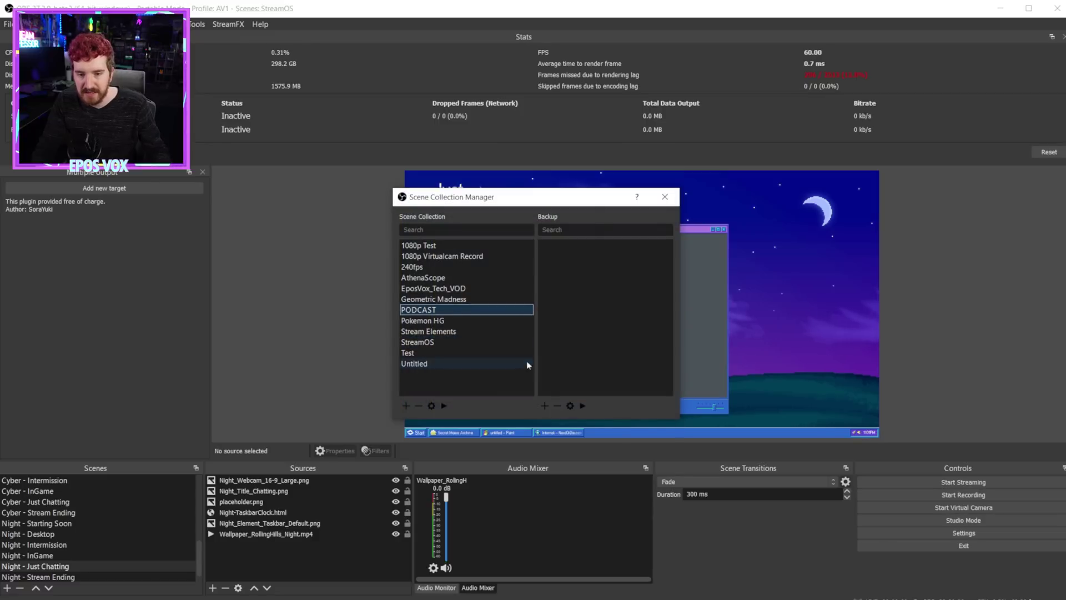
pyautogui.click(544, 406)
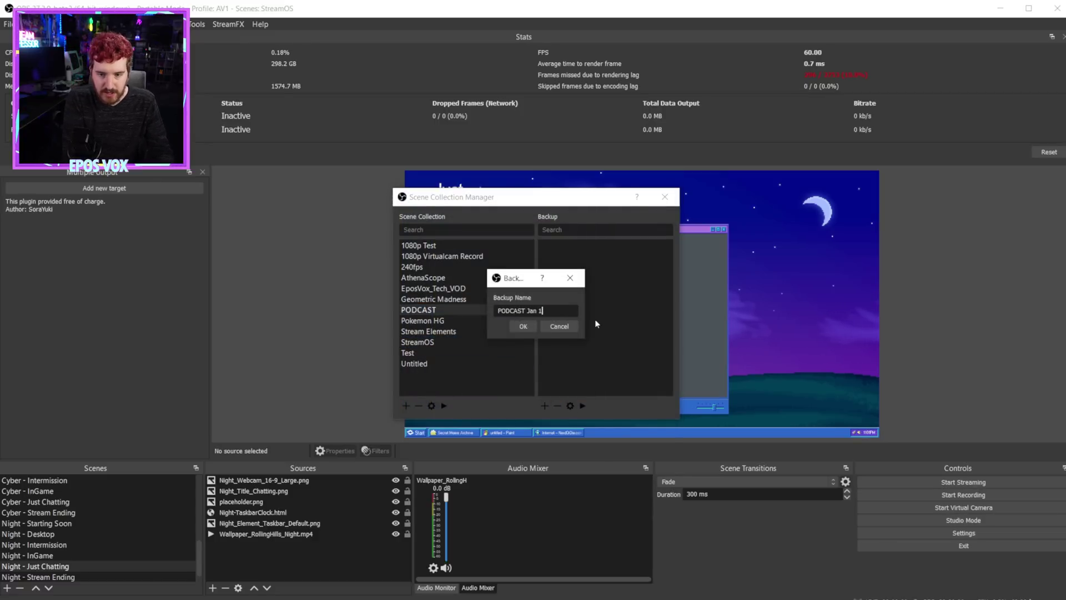
pyautogui.write('PODCAST Jan 16, 202')
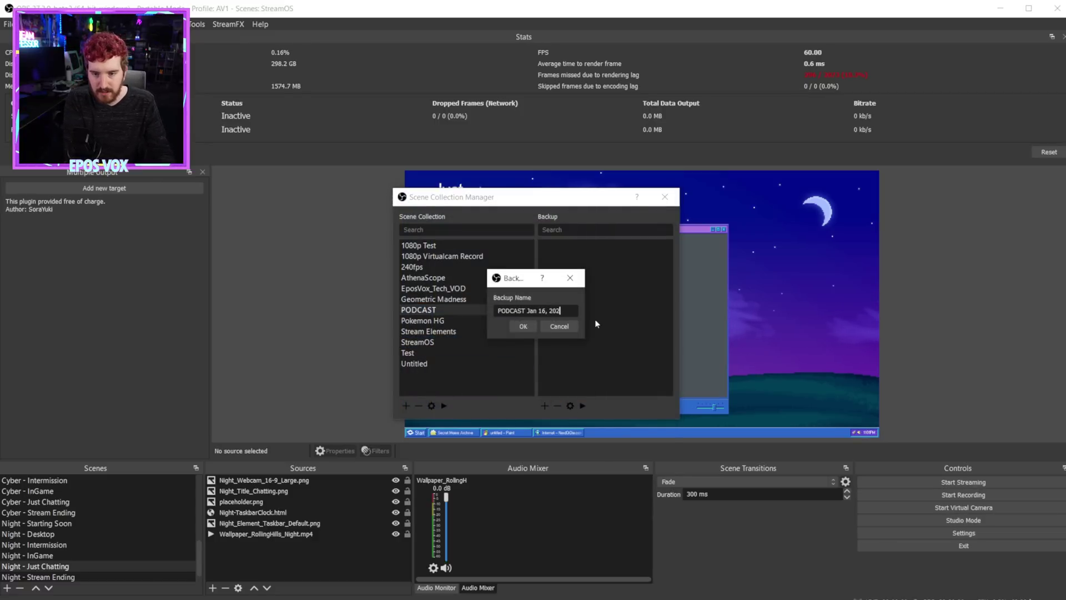
pyautogui.write('2')
pyautogui.press('Return')
# Start and cancel backups for Geometric Madness and AthenaScope, then reselect PODCAST to check its backup
pyautogui.press('Up')
pyautogui.click(544, 406)
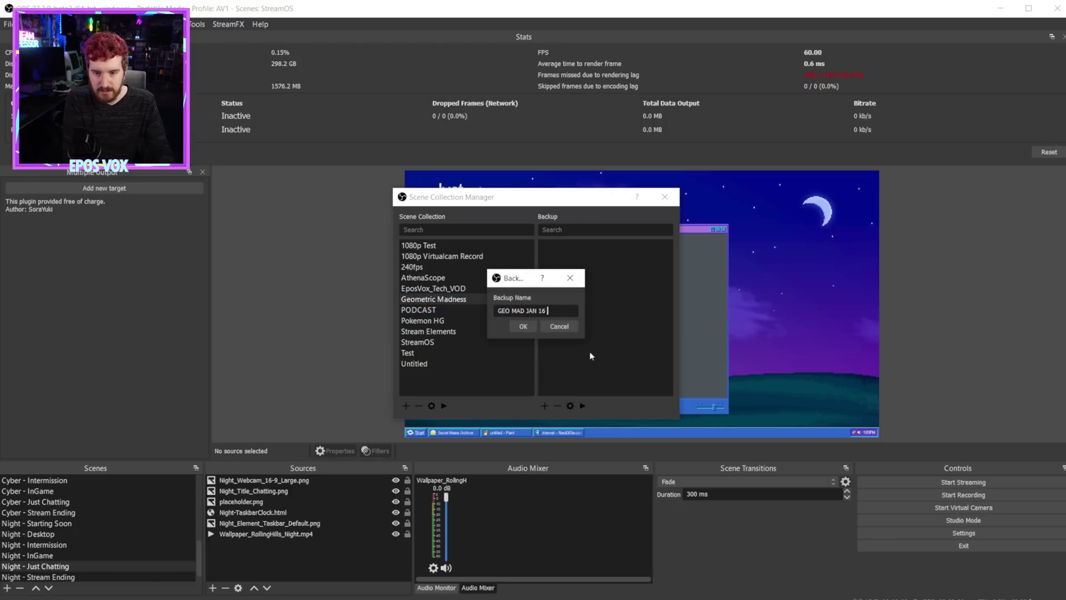
pyautogui.press('Return')
pyautogui.click(436, 277)
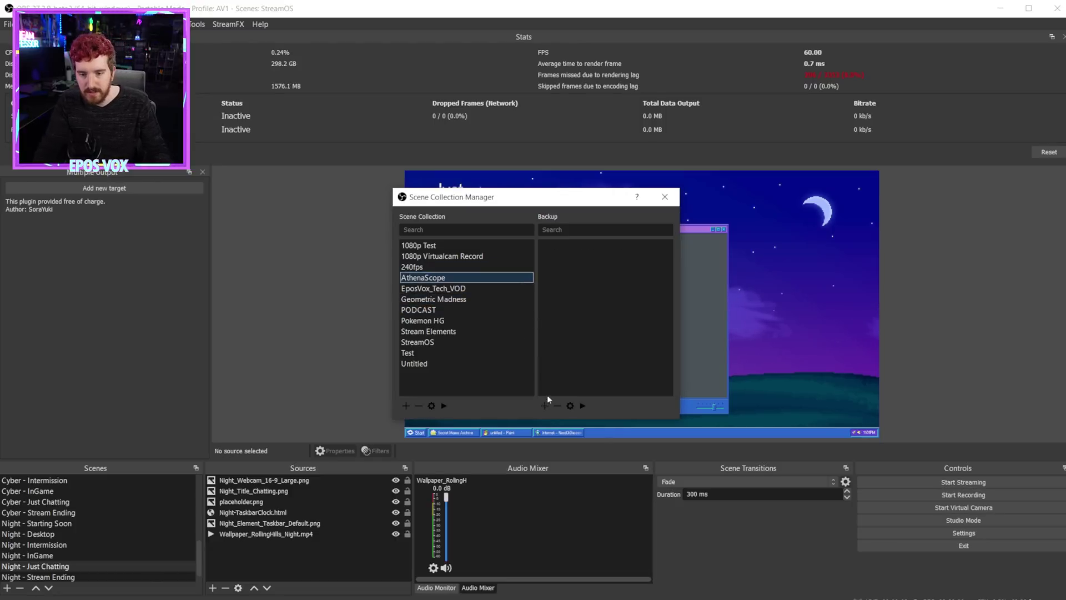
pyautogui.click(544, 406)
pyautogui.press('Return')
pyautogui.click(473, 288)
pyautogui.click(454, 309)
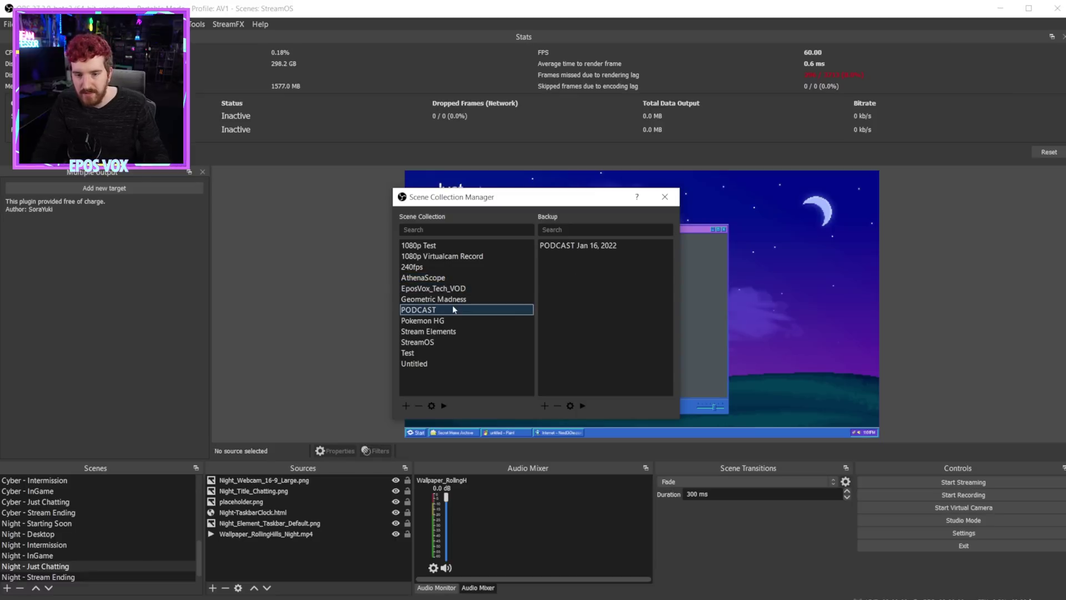
# Back up the Pokemon HG collection as 'PokemonHG Jan 16, 2022'
pyautogui.click(498, 321)
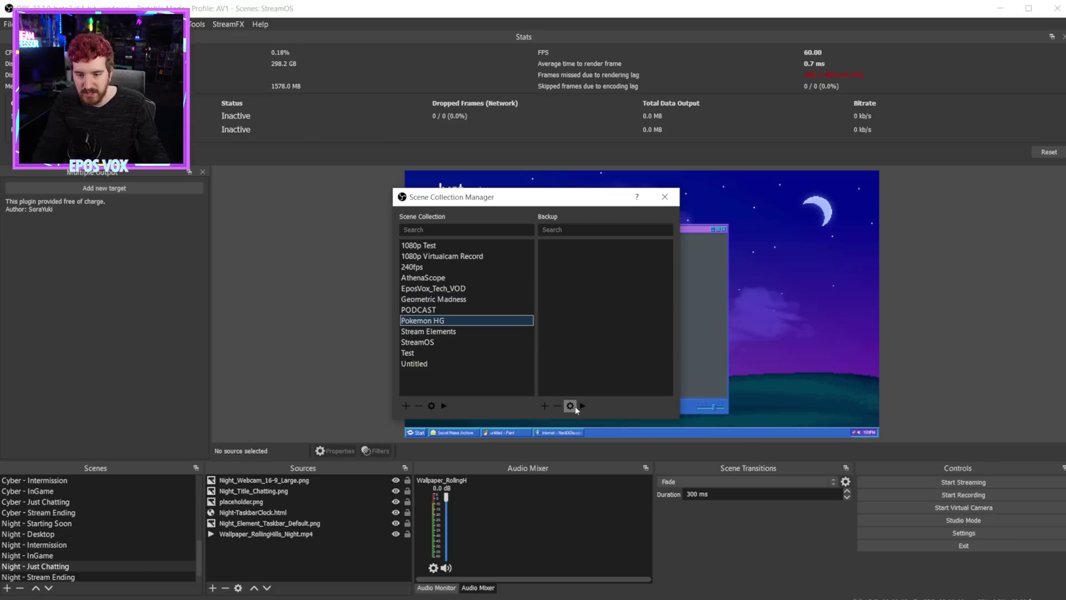
pyautogui.click(592, 412)
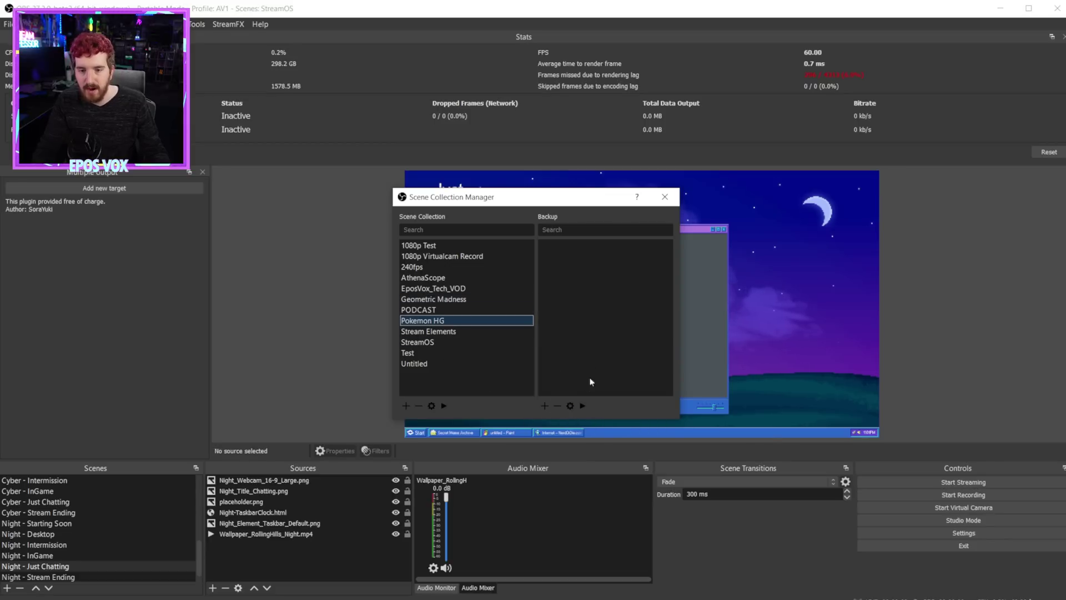
pyautogui.click(545, 405)
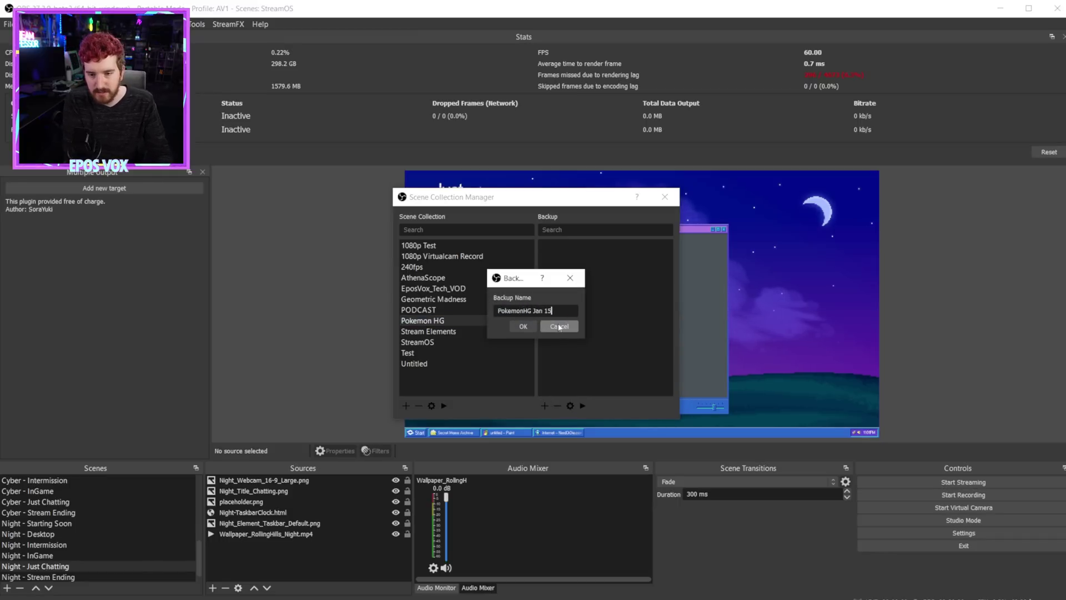
pyautogui.press('Return')
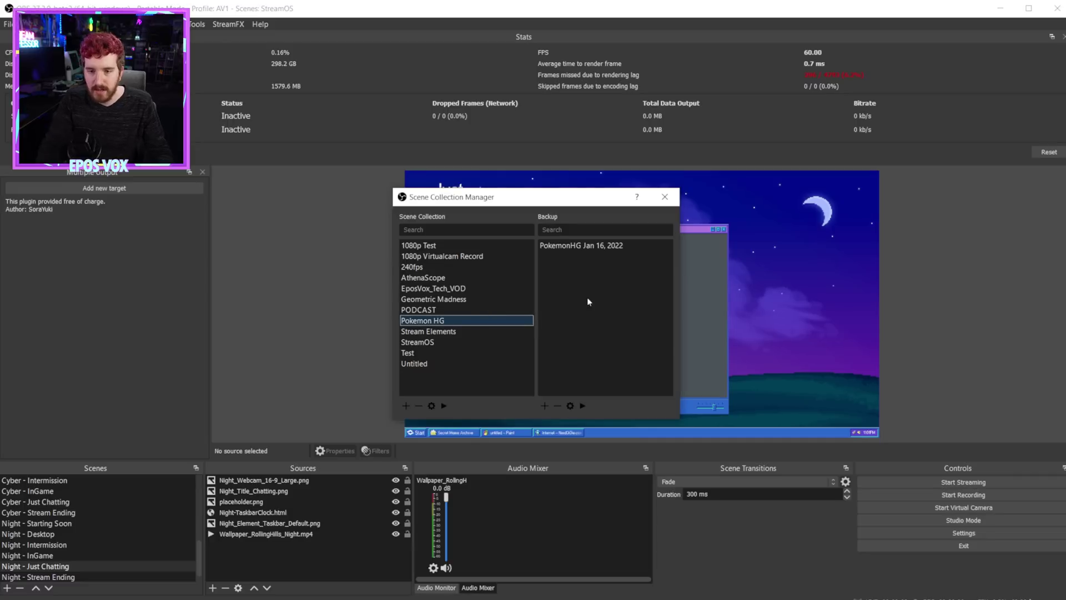
# Rename the PokemonHG Jan 16, 2022 backup by appending ' :)'
pyautogui.click(578, 249)
pyautogui.click(569, 405)
pyautogui.click(584, 414)
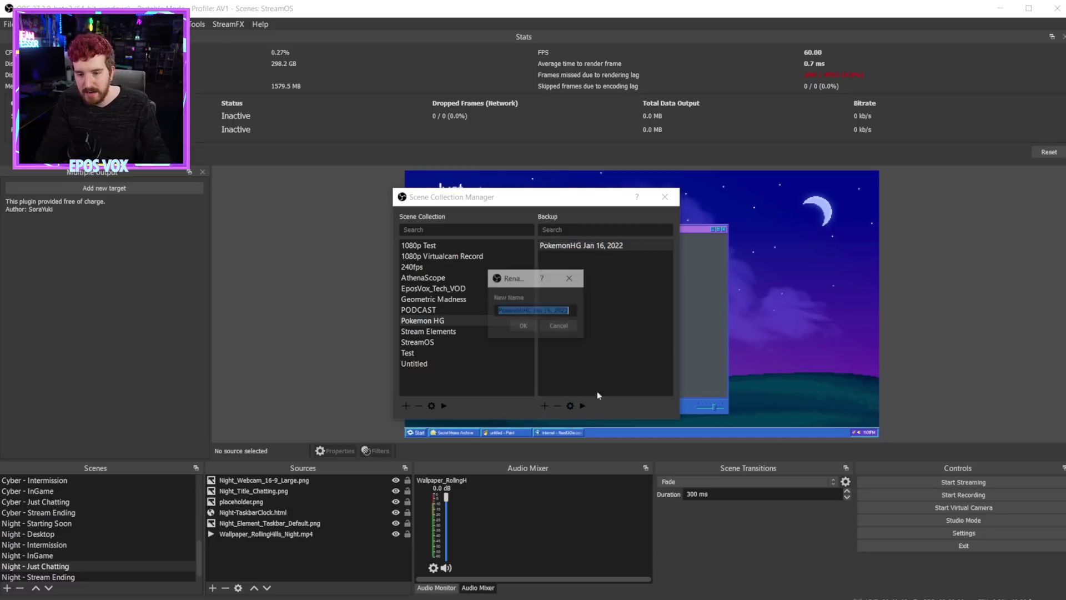
pyautogui.write(':)')
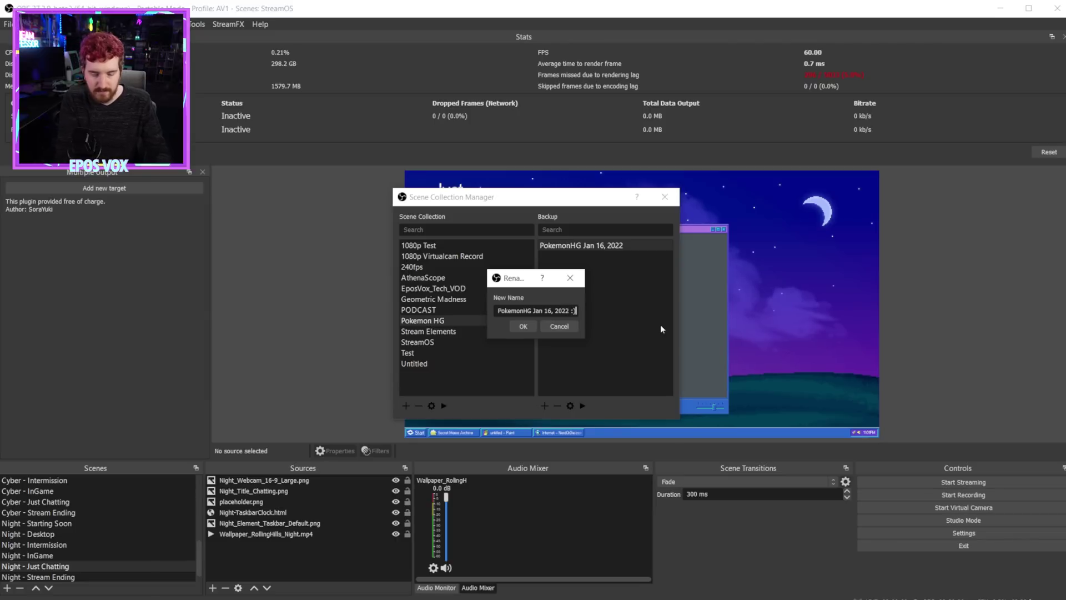
pyautogui.press('Return')
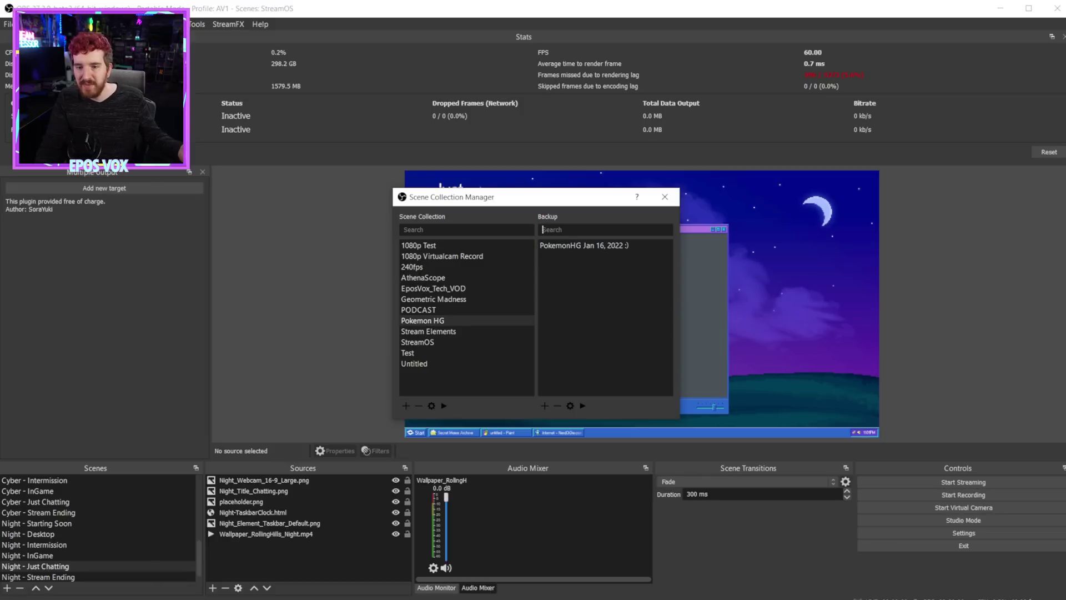
# Close the backup options and the Scene Collection Manager
pyautogui.click(571, 405)
pyautogui.click(605, 422)
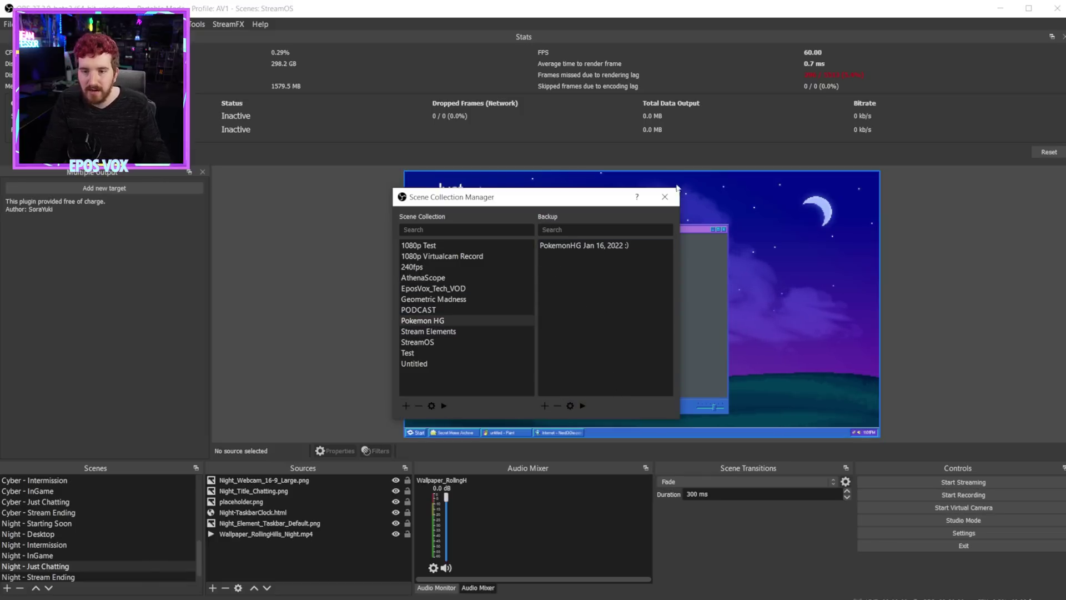
pyautogui.press('Escape')
pyautogui.click(198, 24)
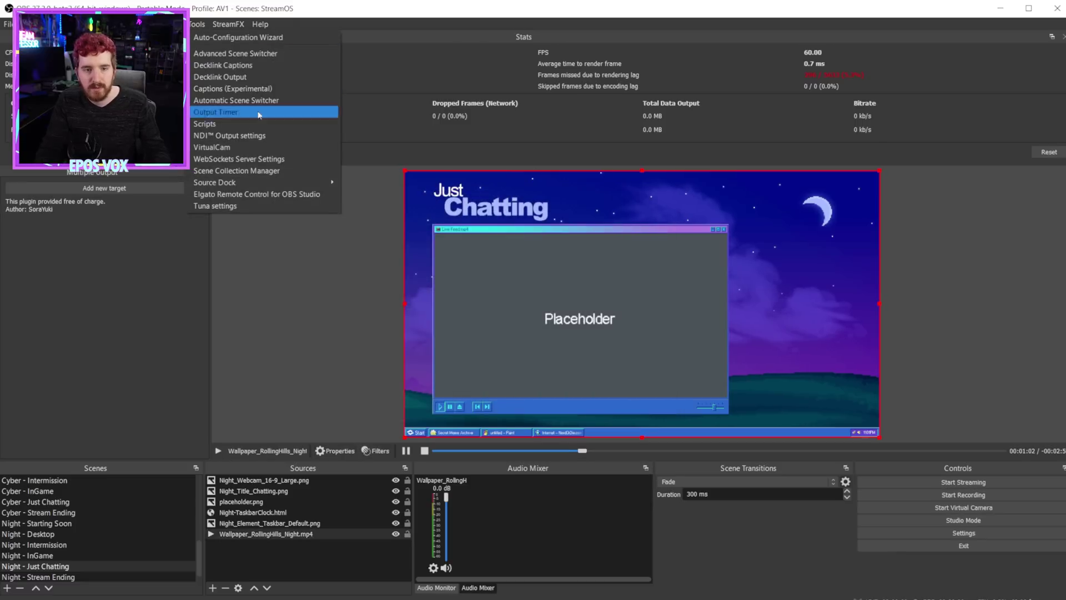
# Review the Pokemon HG and StreamOS backup lists, including the timestamped 2022-01-16 copies
pyautogui.click(283, 190)
pyautogui.click(599, 245)
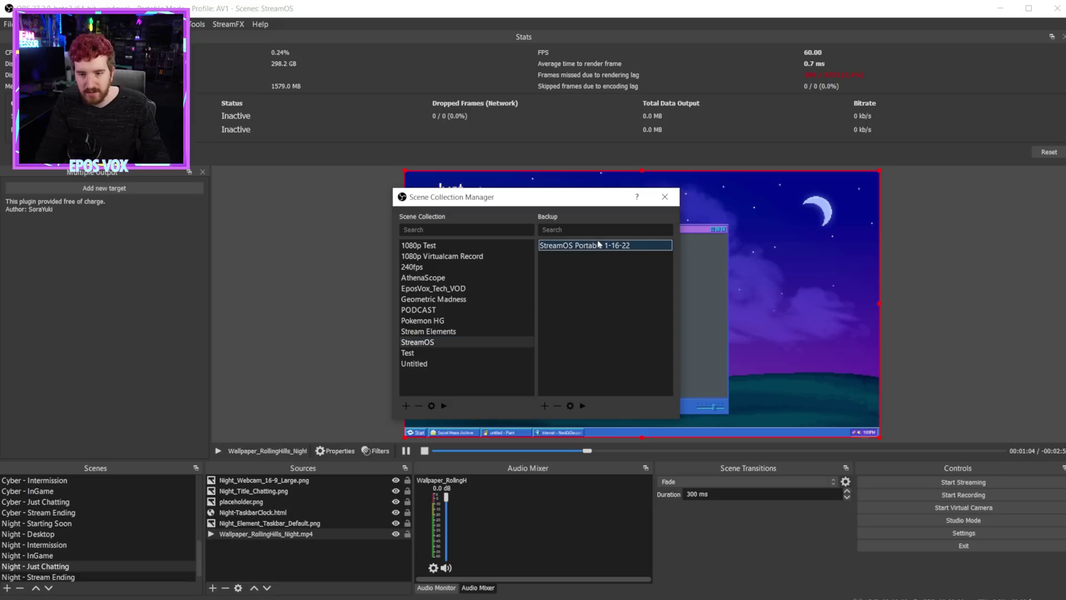
pyautogui.click(467, 320)
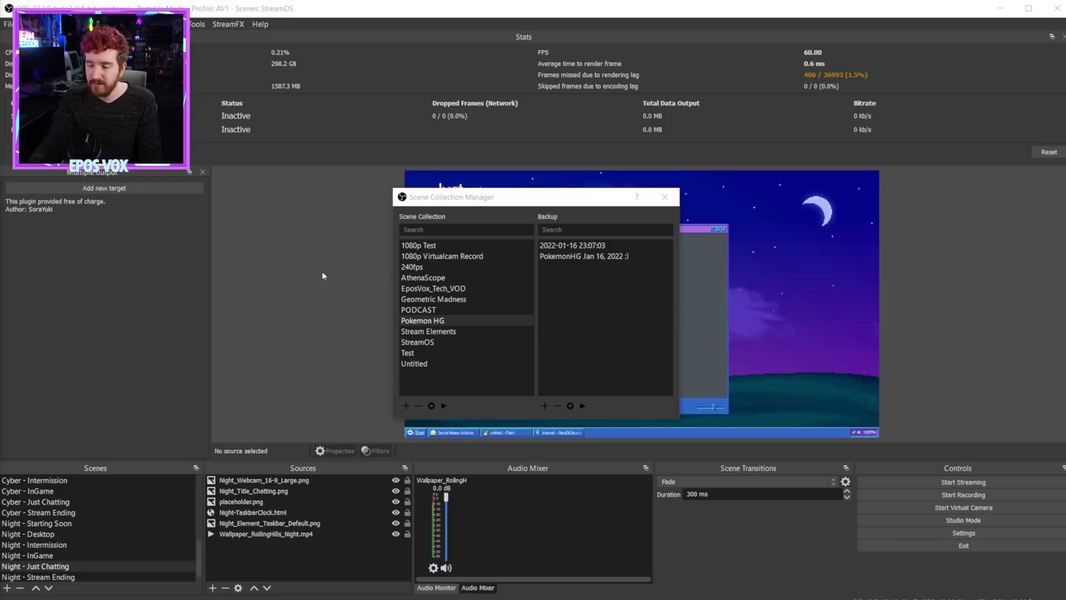
pyautogui.click(449, 343)
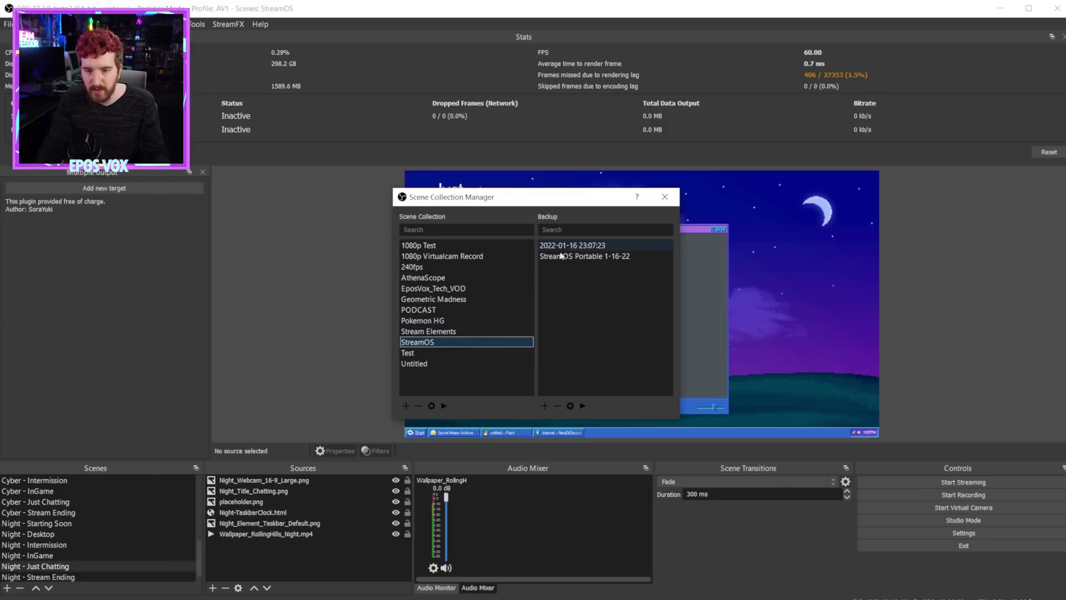
# Switch the scene collection to Pokemon HG and reopen the Scene Collection Manager
pyautogui.click(664, 198)
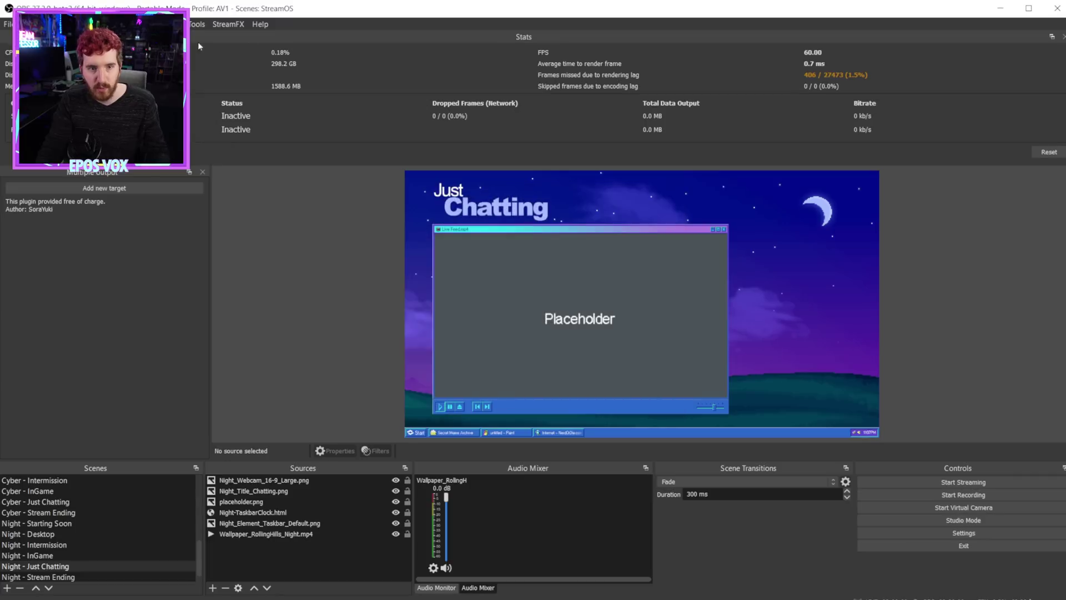
pyautogui.click(155, 24)
pyautogui.click(172, 200)
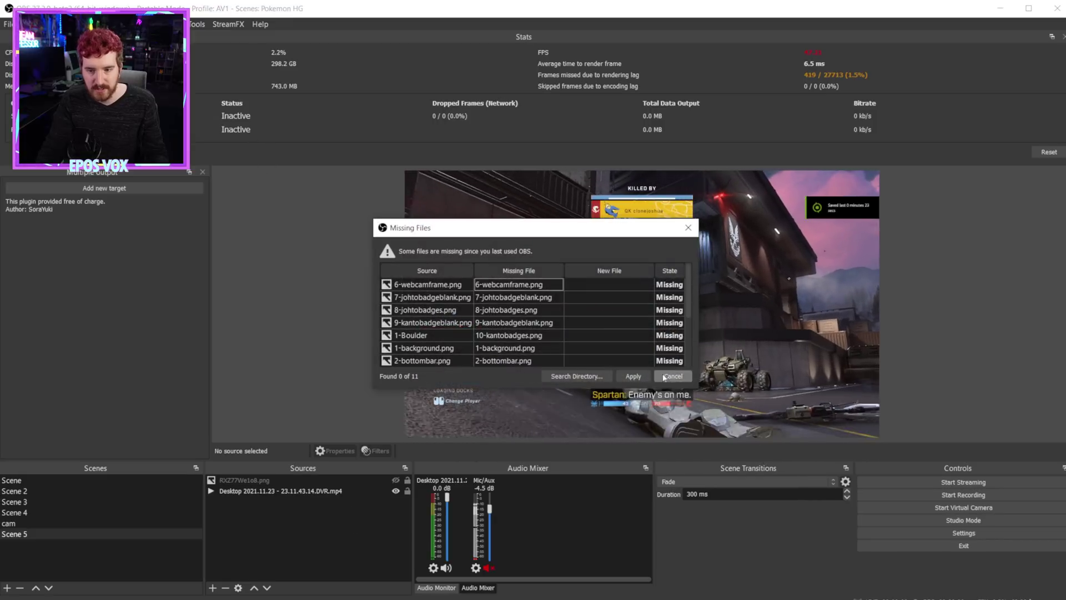
pyautogui.press('Escape')
pyautogui.click(198, 23)
pyautogui.click(252, 171)
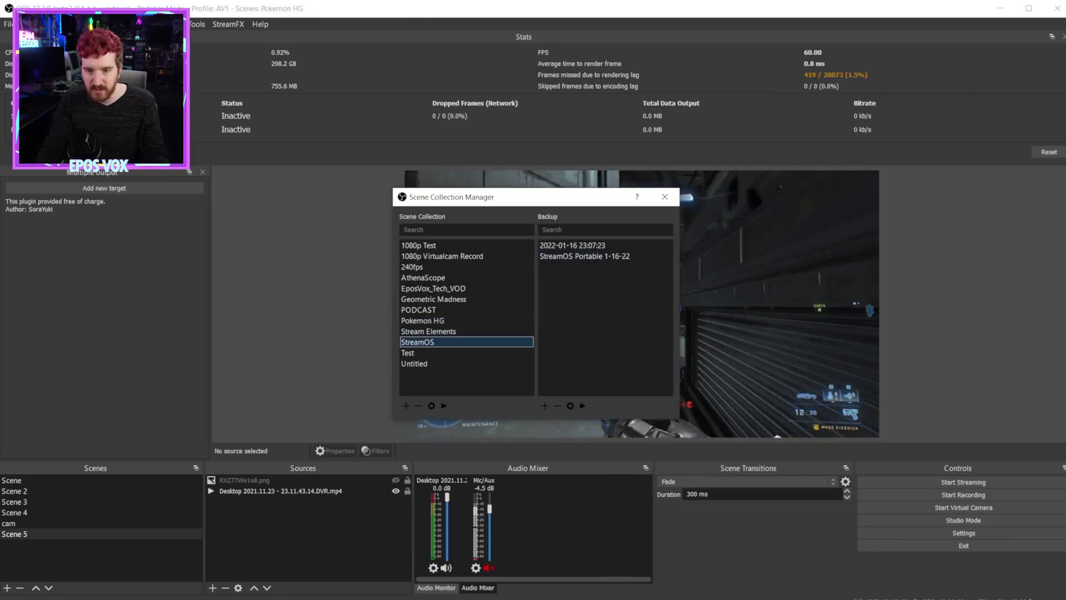
pyautogui.click(664, 197)
pyautogui.click(157, 24)
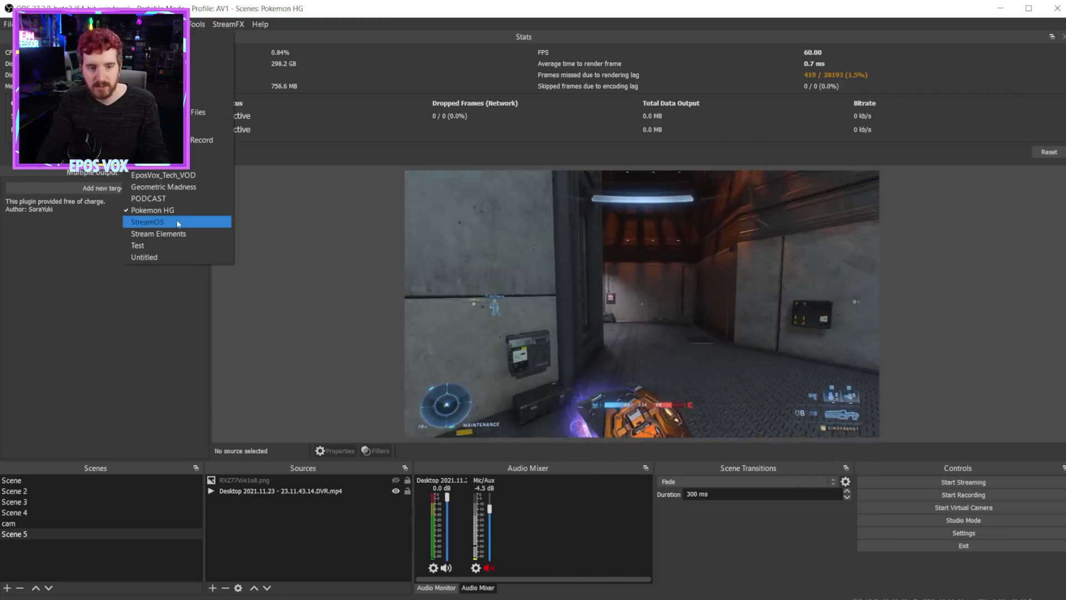
pyautogui.click(176, 209)
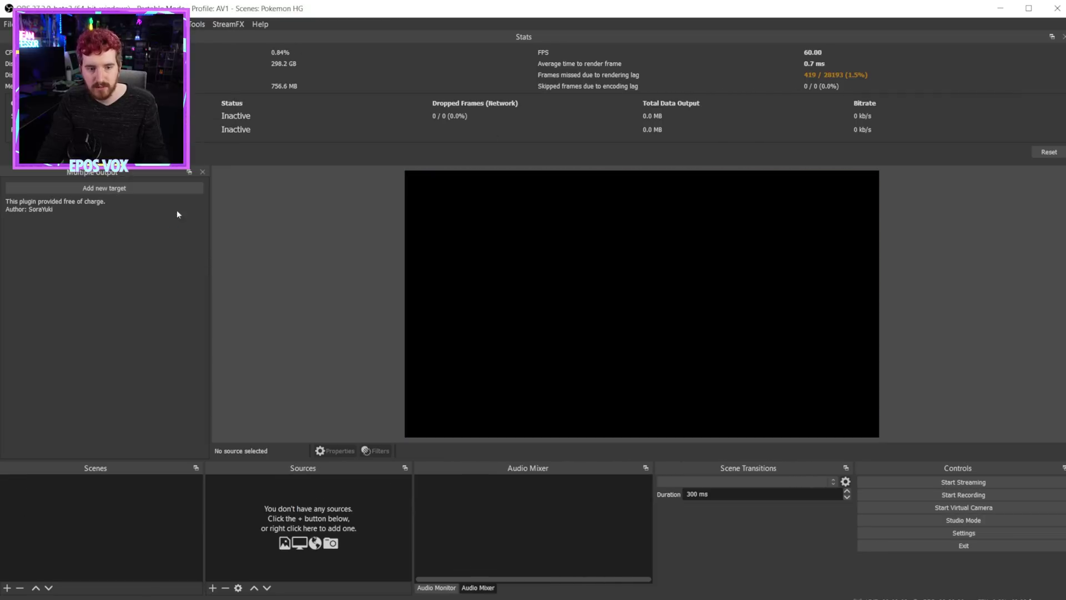
pyautogui.click(198, 24)
pyautogui.click(252, 170)
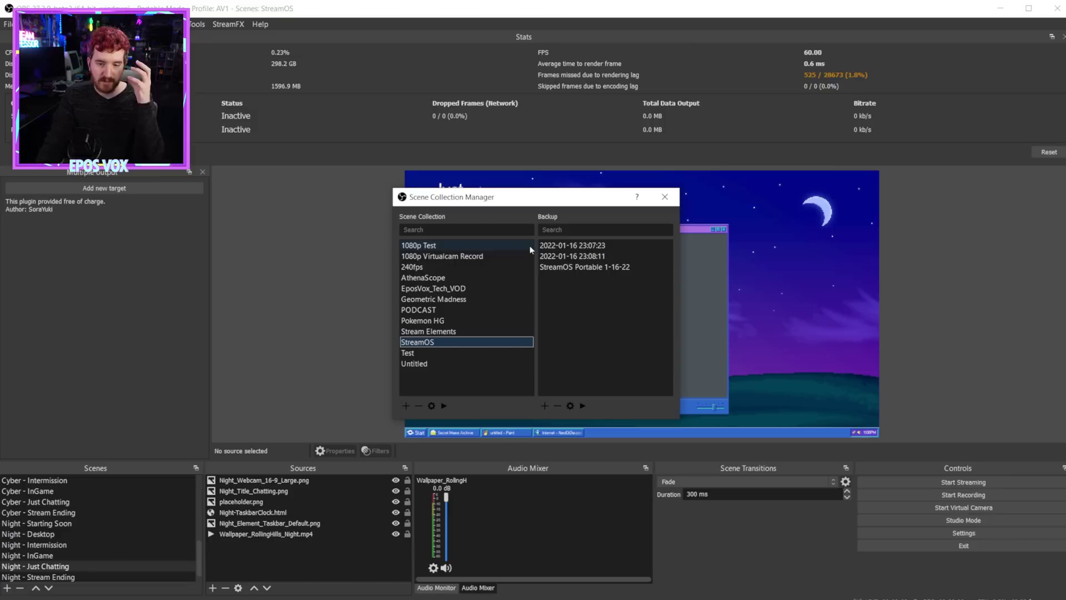
pyautogui.click(560, 256)
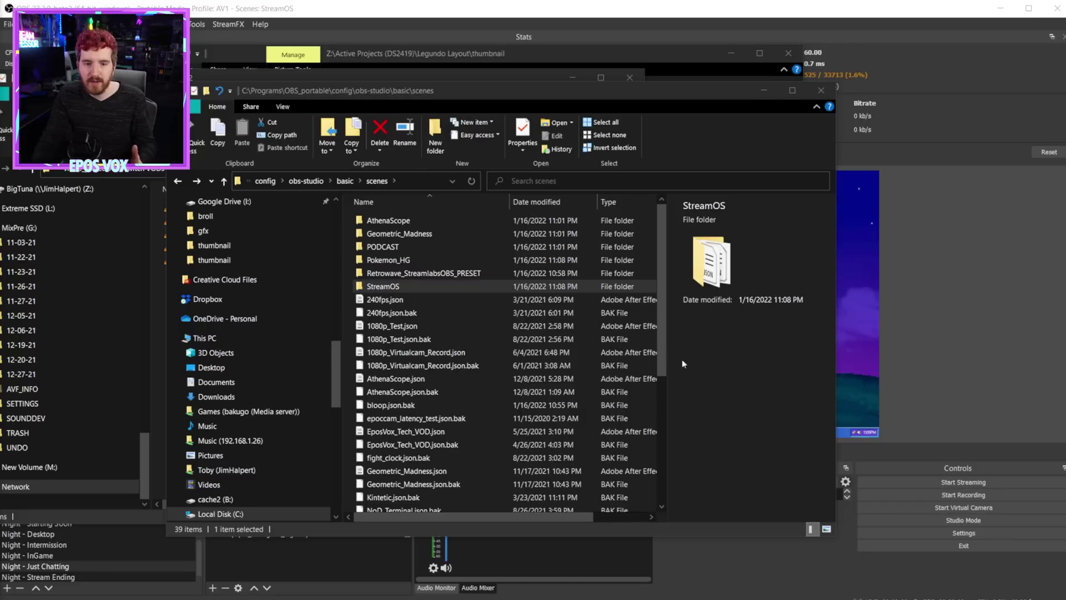
pyautogui.moveTo(408, 95); pyautogui.dragTo(511, 57)
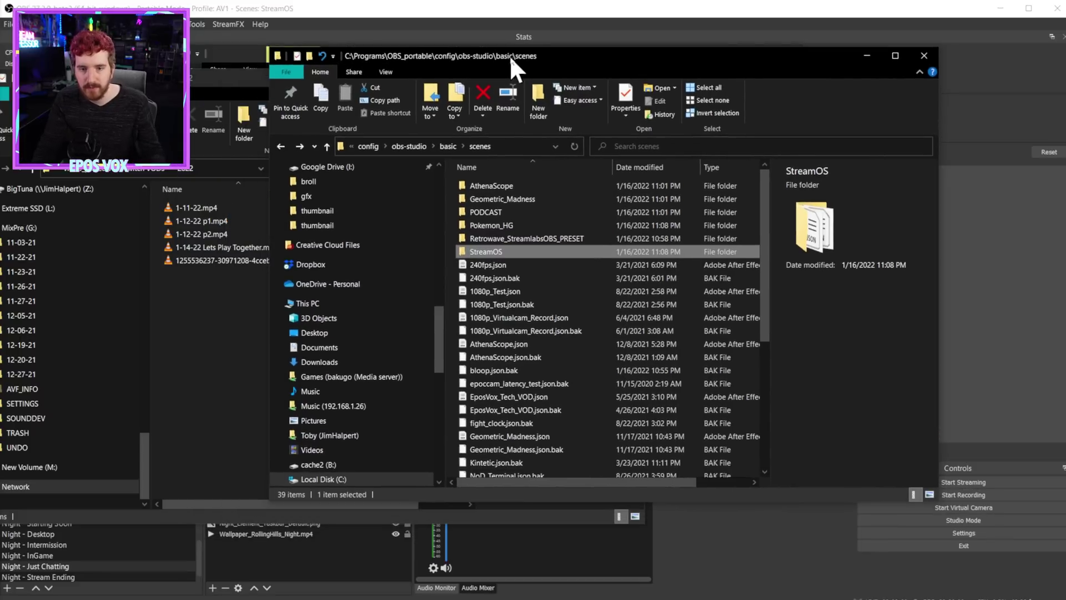
pyautogui.click(380, 146)
pyautogui.click(428, 146)
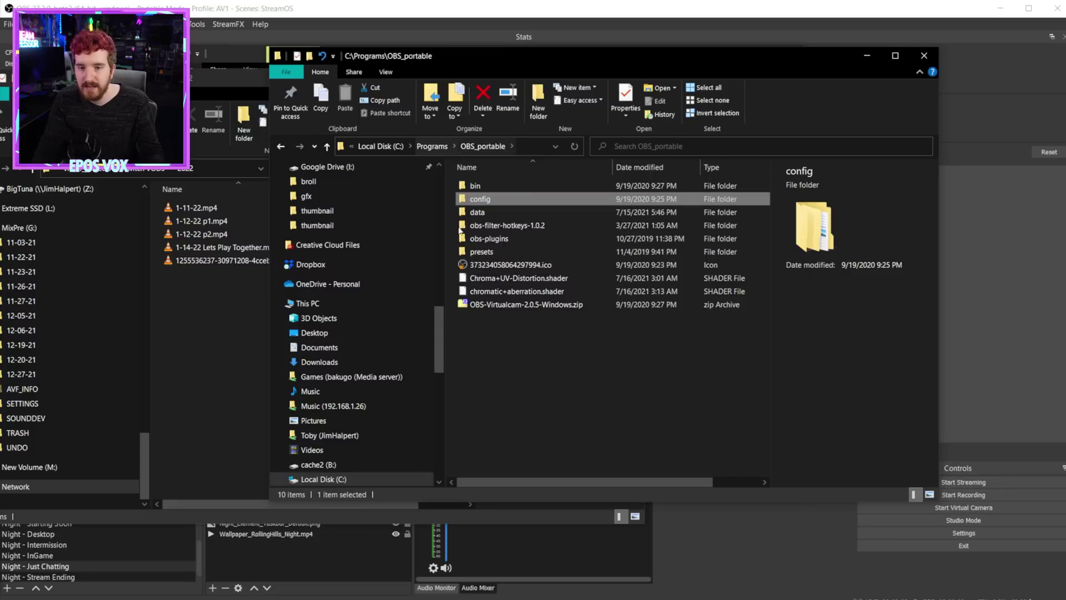
pyautogui.doubleClick(516, 201)
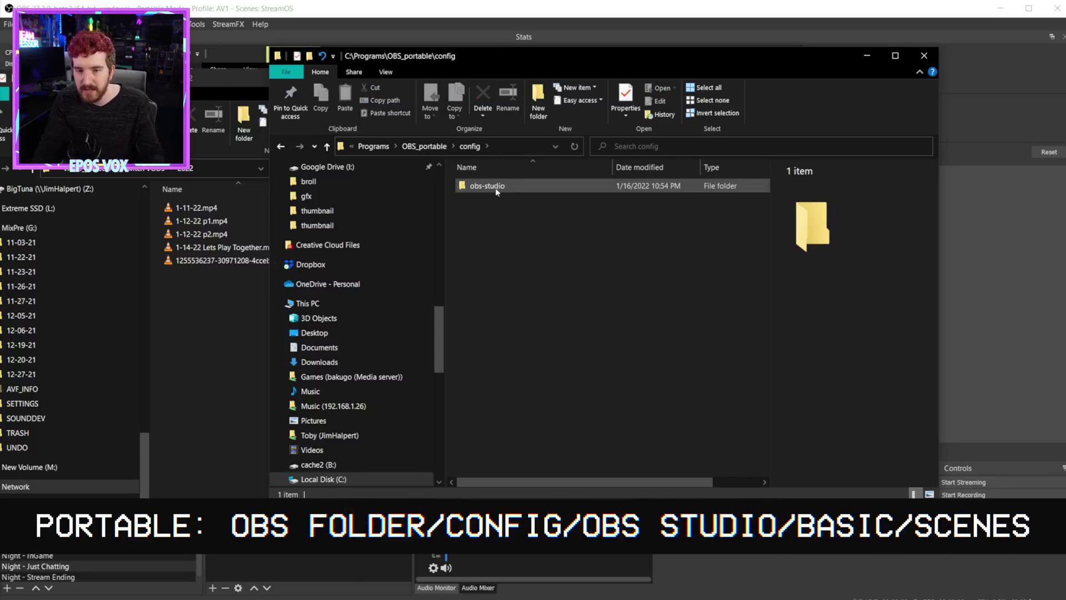
pyautogui.doubleClick(486, 185)
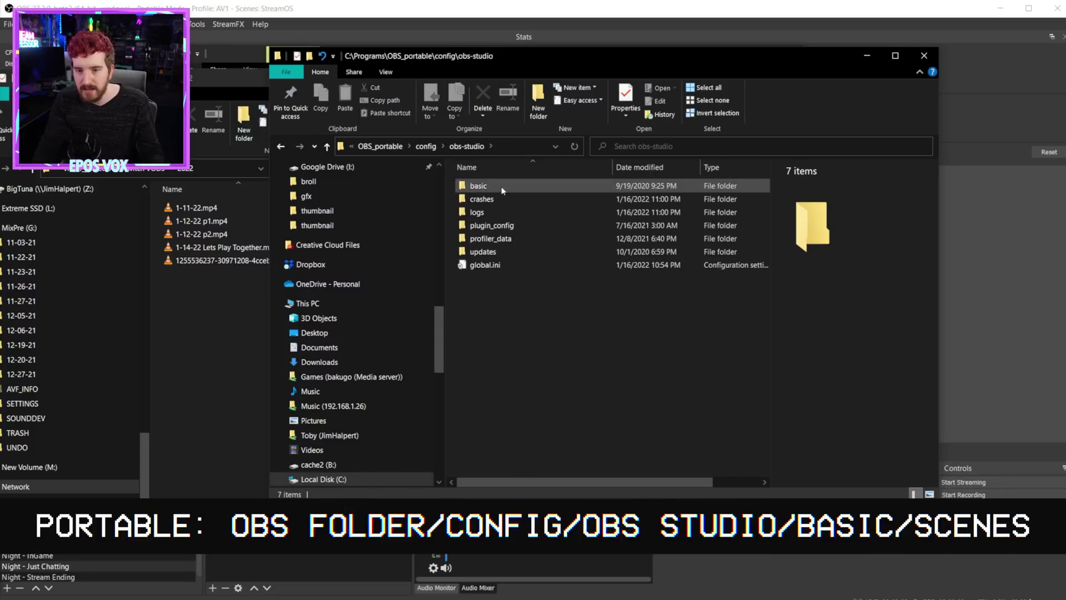
pyautogui.doubleClick(478, 187)
pyautogui.click(487, 201)
pyautogui.doubleClick(483, 199)
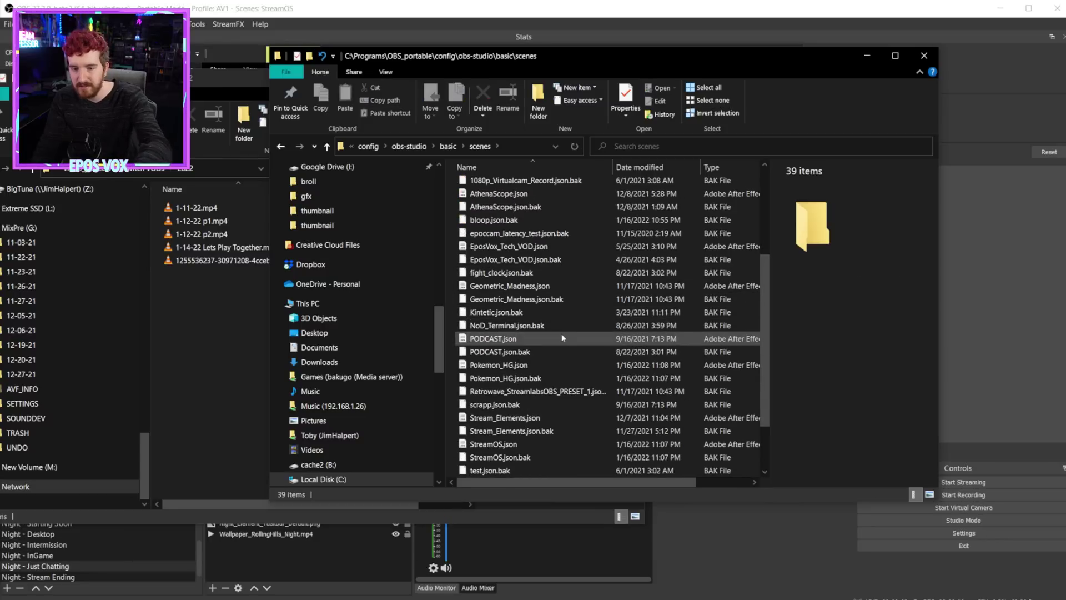
pyautogui.scroll(4, 761, 320)
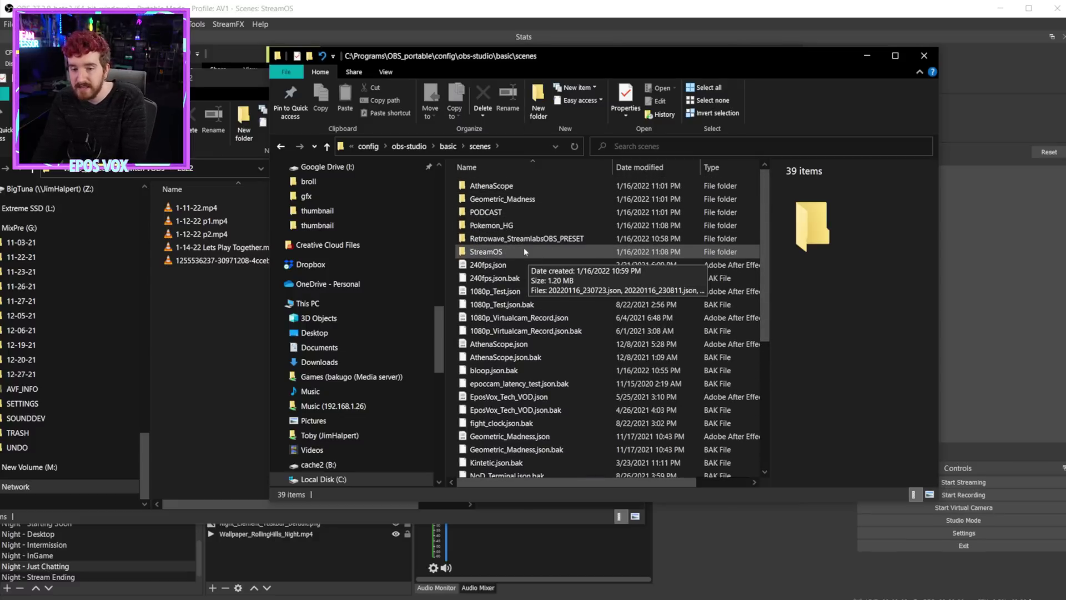
pyautogui.doubleClick(505, 225)
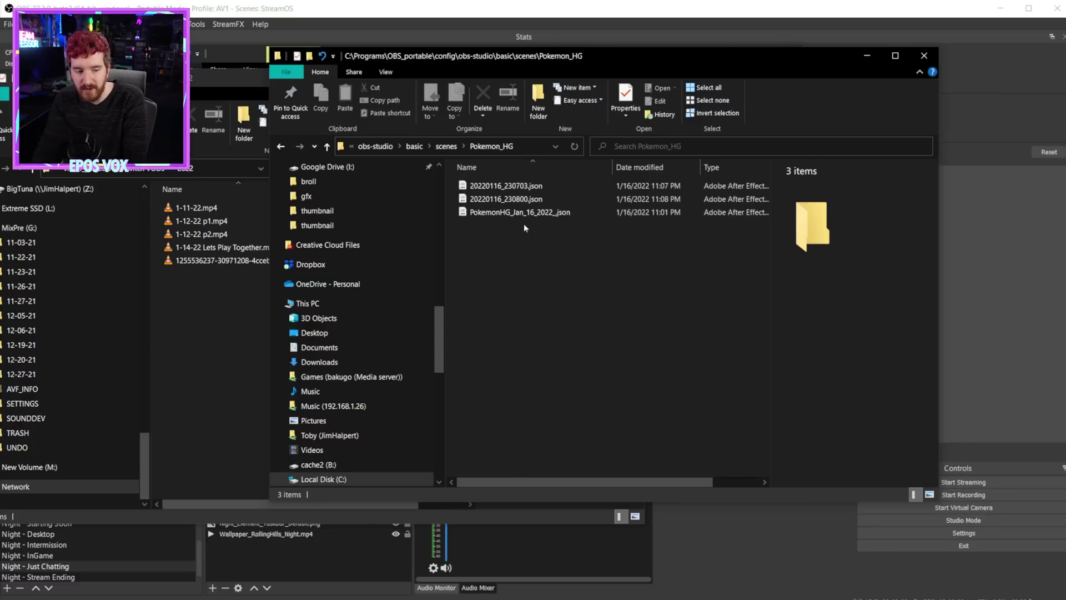
pyautogui.click(446, 146)
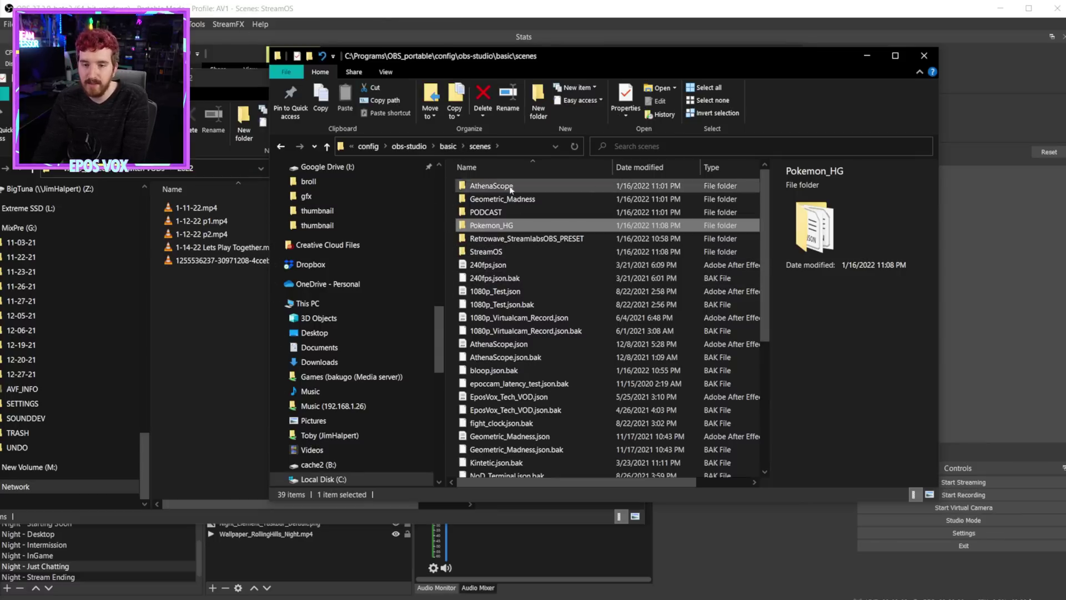
pyautogui.click(497, 250)
pyautogui.keyDown('shift'); pyautogui.click(491, 186); pyautogui.keyUp('shift')
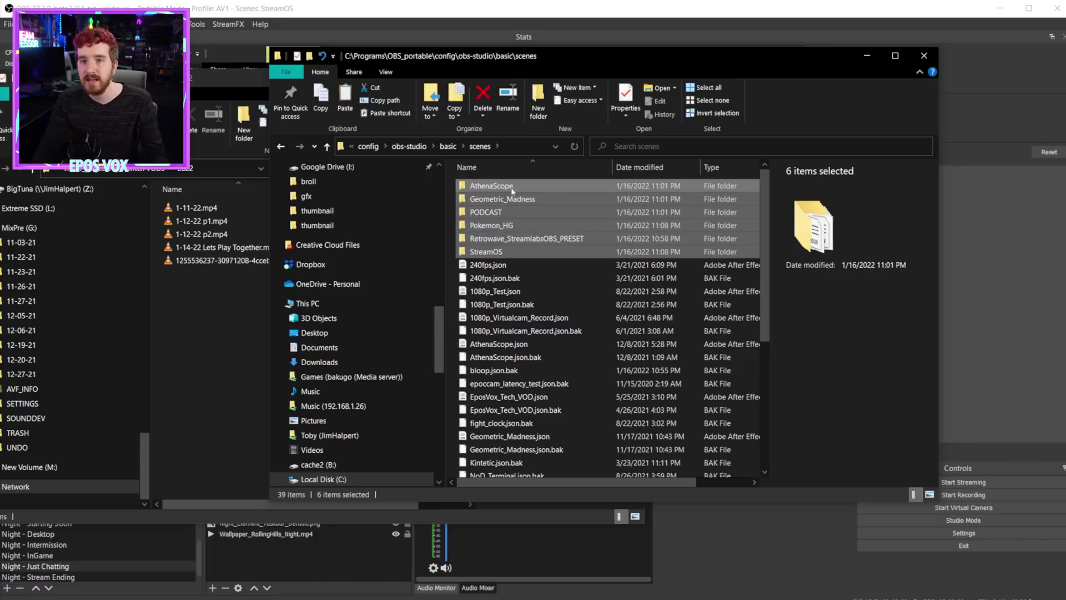
pyautogui.click(353, 146)
# Navigate from the user folder through AppData\Roaming into the obs-studio folder
pyautogui.click(389, 277)
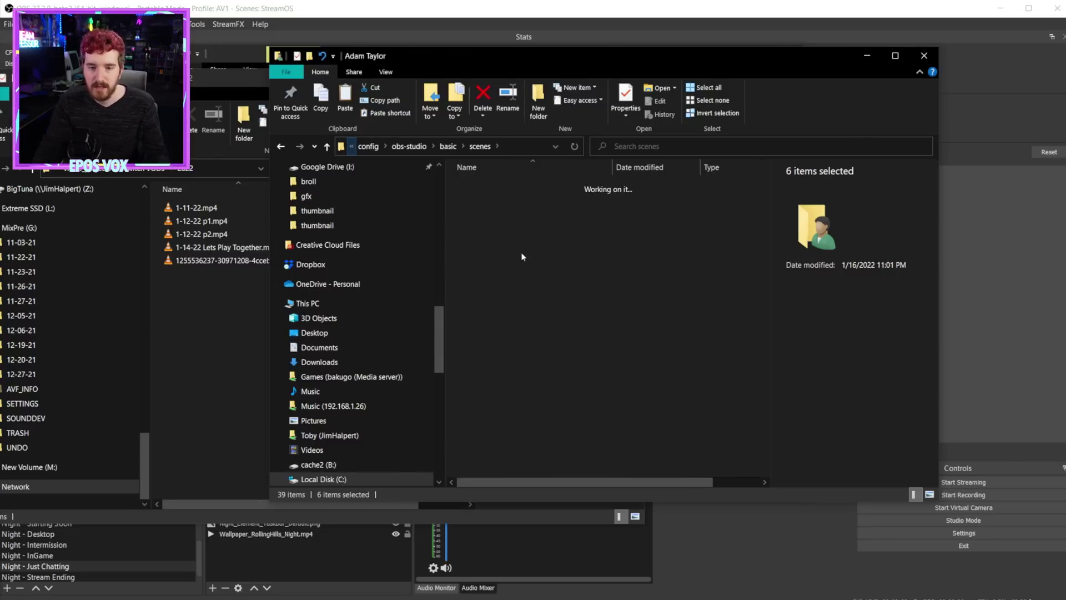
pyautogui.click(489, 383)
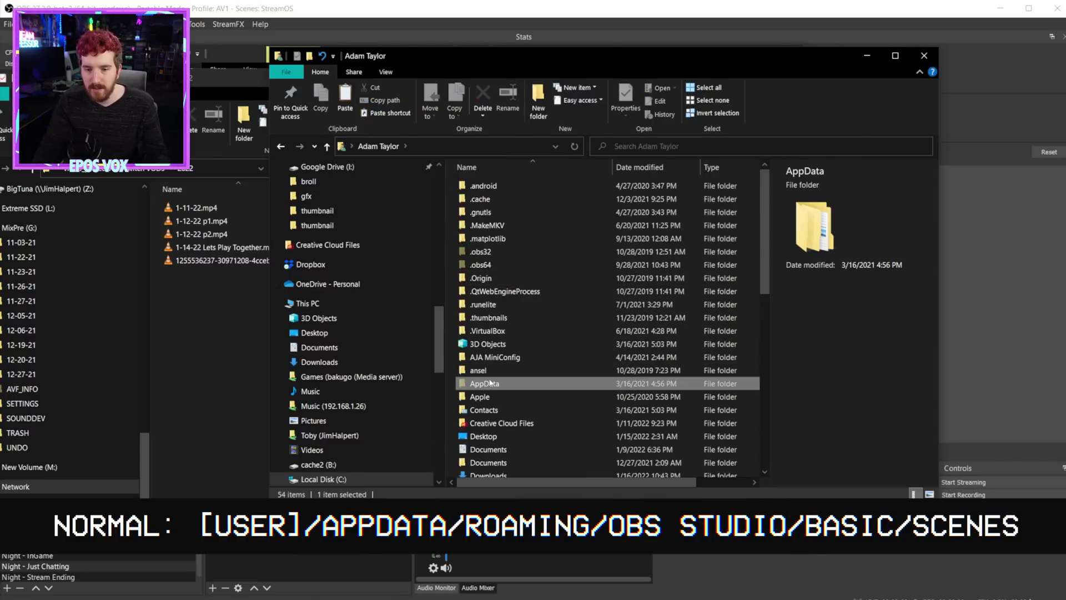
pyautogui.doubleClick(490, 383)
pyautogui.click(482, 212)
pyautogui.doubleClick(482, 212)
pyautogui.click(522, 304)
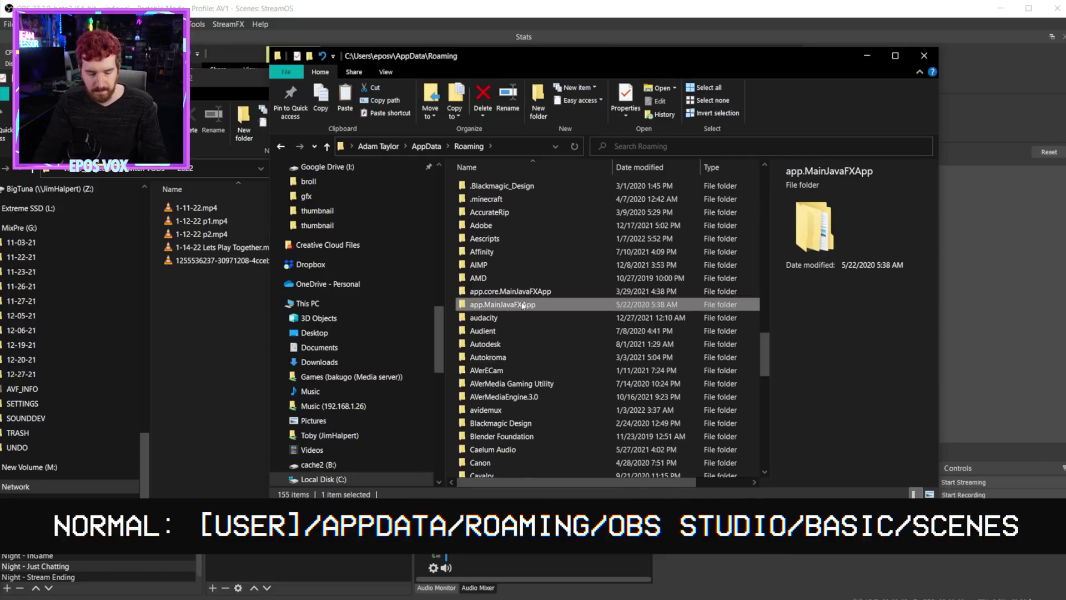
pyautogui.write('obs')
pyautogui.press('Return')
# Open basic\scenes, inspect the EposVox_Tech_VOD backup folder, and return to scenes
pyautogui.write('b')
pyautogui.press('Return')
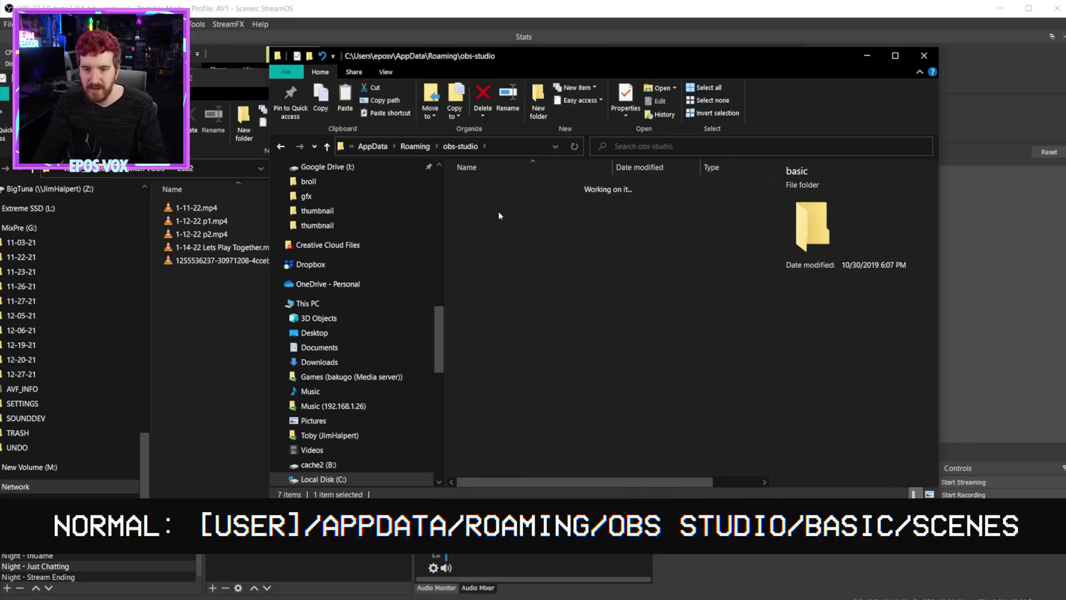
pyautogui.write('s')
pyautogui.press('Return')
pyautogui.click(510, 186)
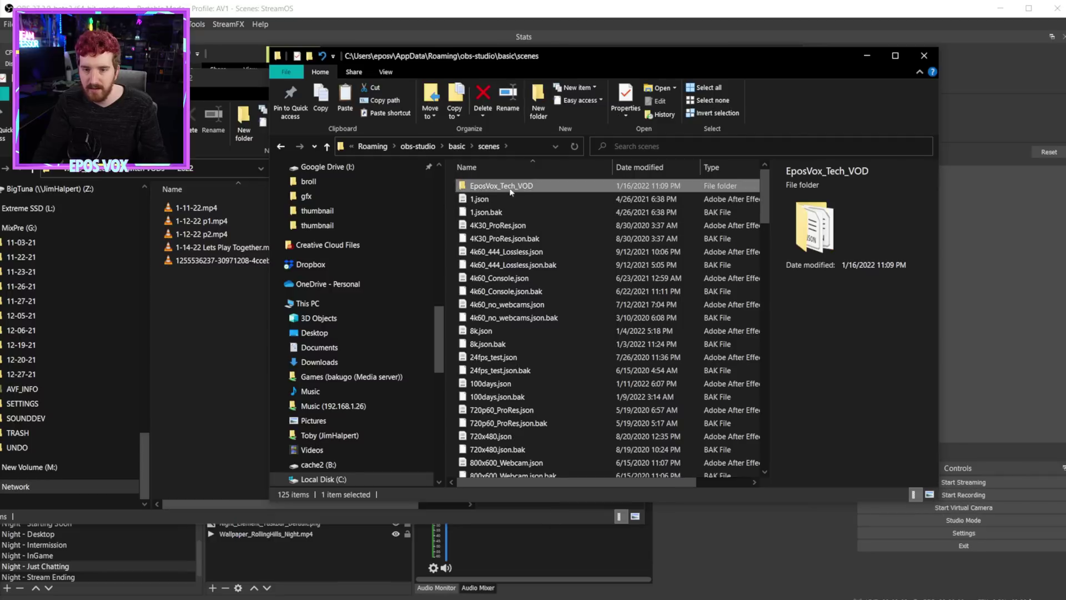
pyautogui.doubleClick(510, 189)
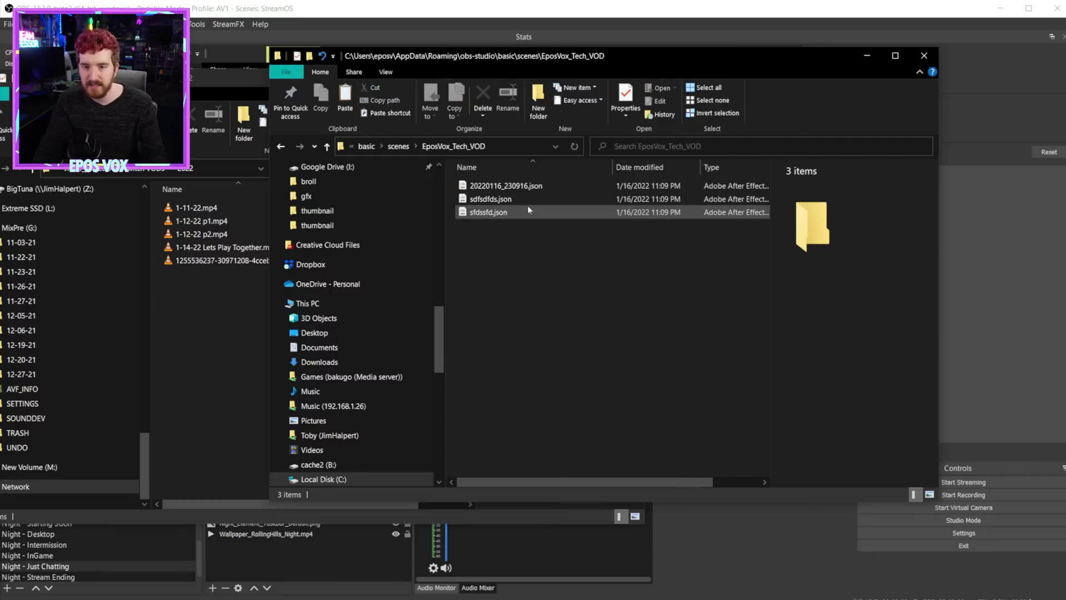
pyautogui.press('BackSpace')
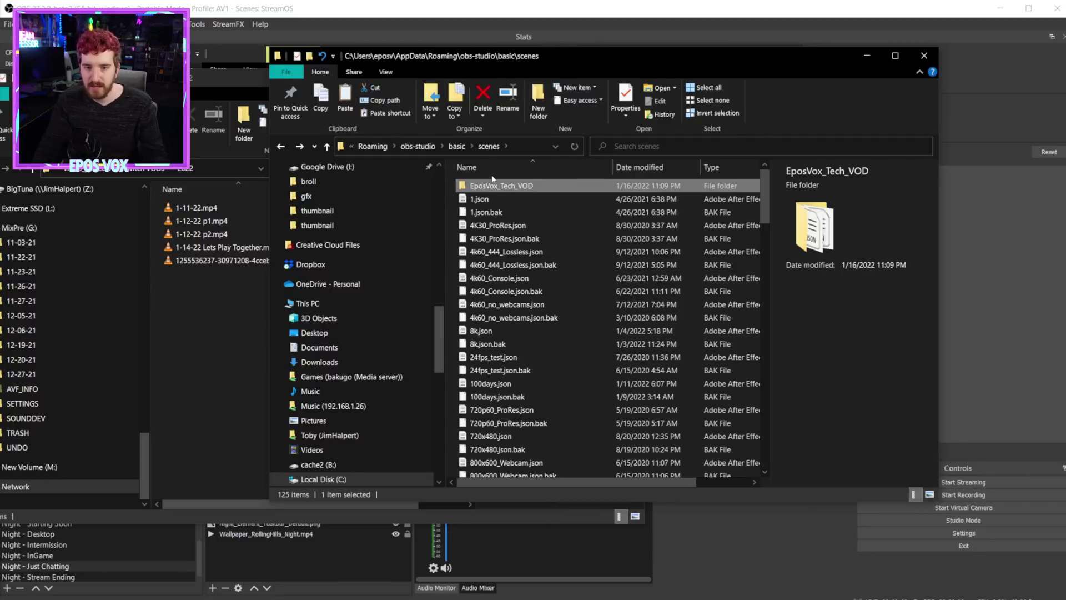
pyautogui.moveTo(501, 189)
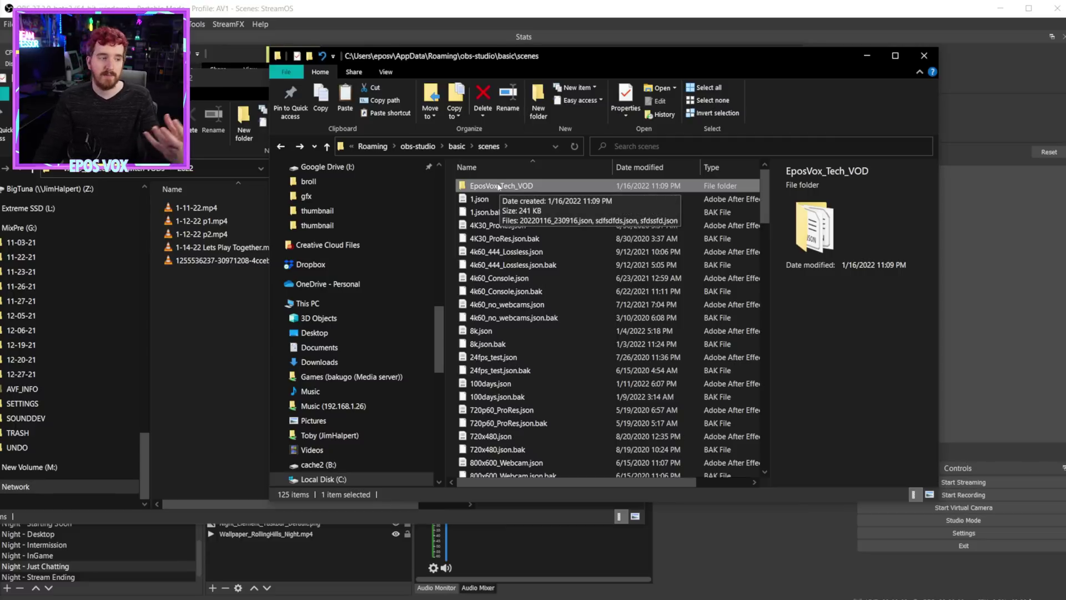
pyautogui.moveTo(580, 241)
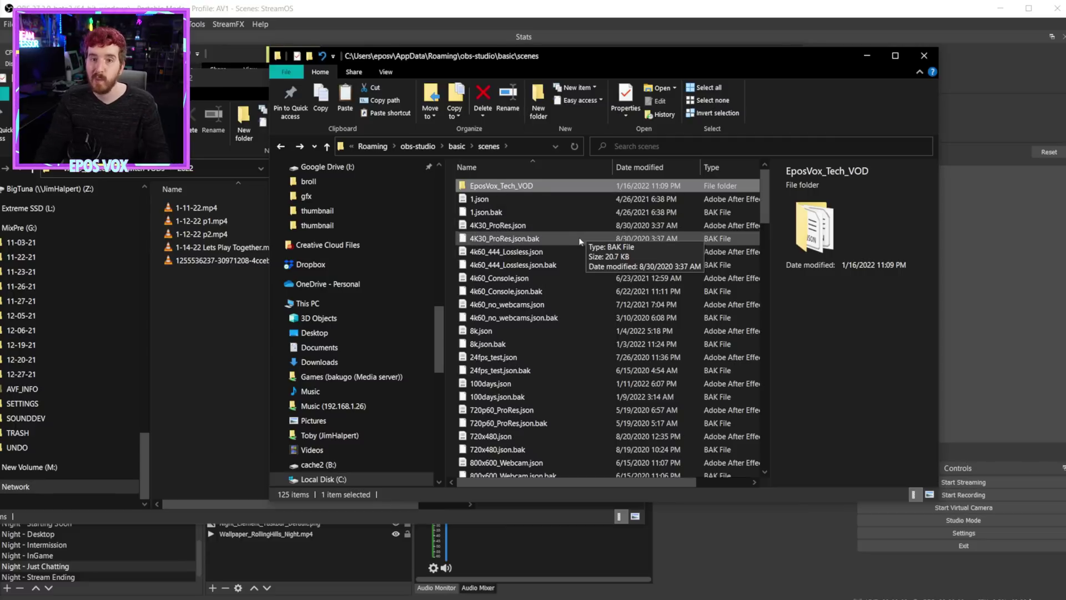